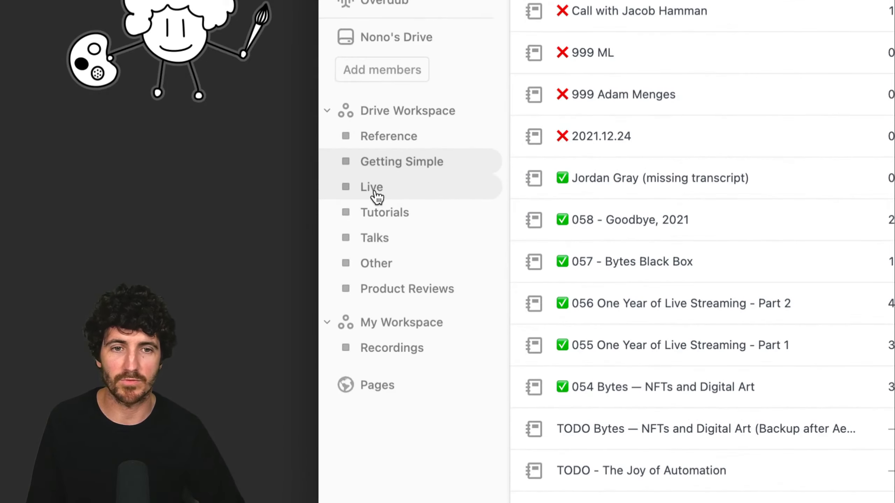
Look through the Live folder and open the project 057 - Bytes Black Box from the Getting Simple folder
left_click(375, 194)
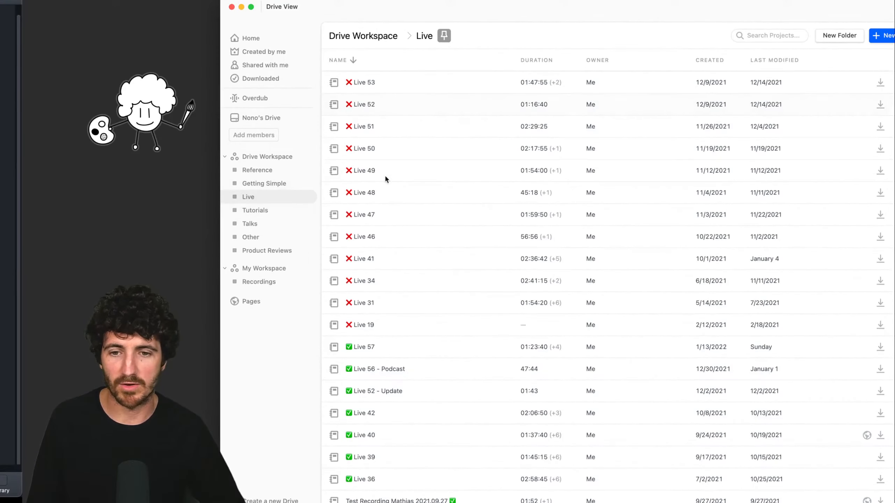
scroll(385, 179, "down", 8)
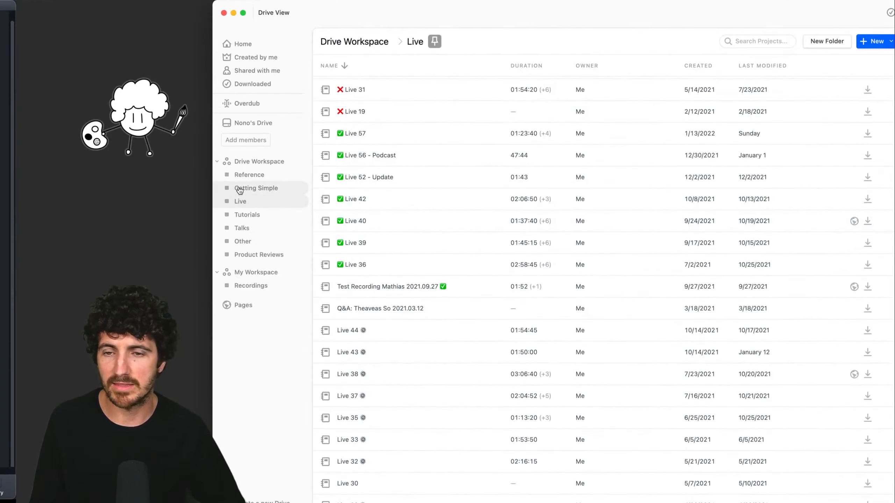
left_click(242, 189)
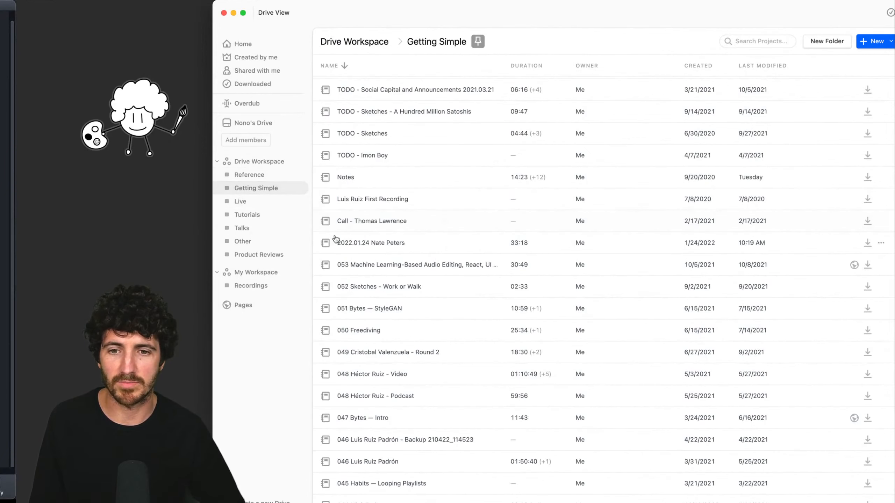
scroll(343, 187, "up", 10)
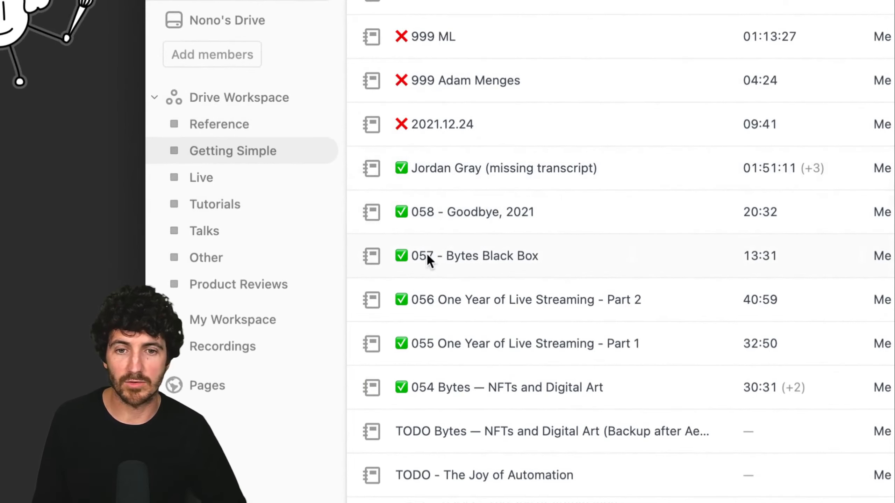
left_click(454, 257)
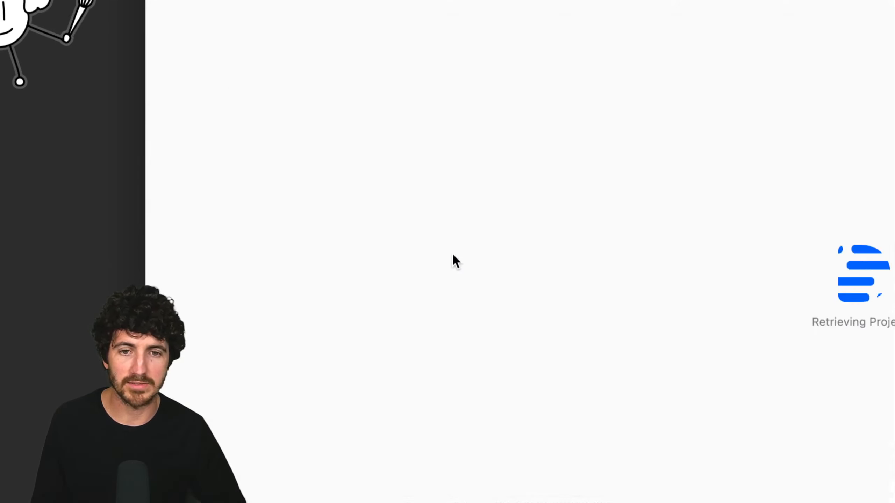
mouse_move(894, 239)
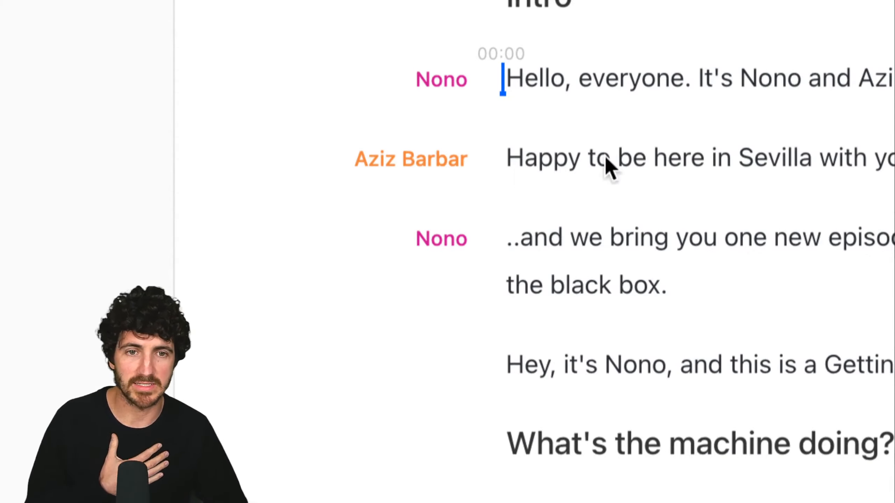
Duplicate the composition Bytes - The Black Box and rename the copy as "Bytes - The Black Box · Live 59"
scroll(531, 225, "down", 20)
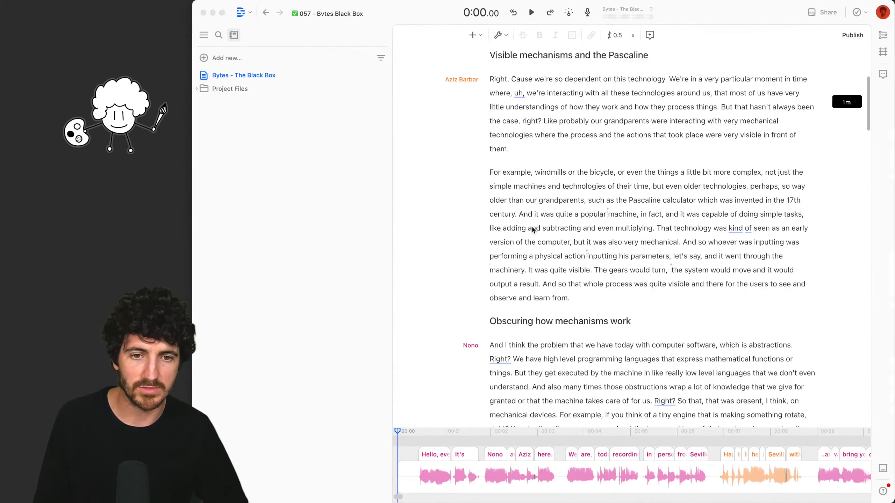
scroll(531, 228, "down", 3)
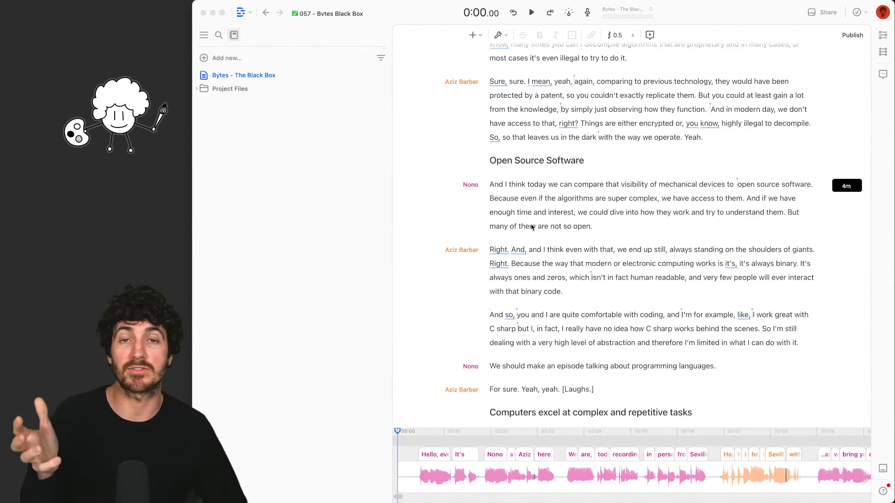
scroll(528, 221, "up", 20)
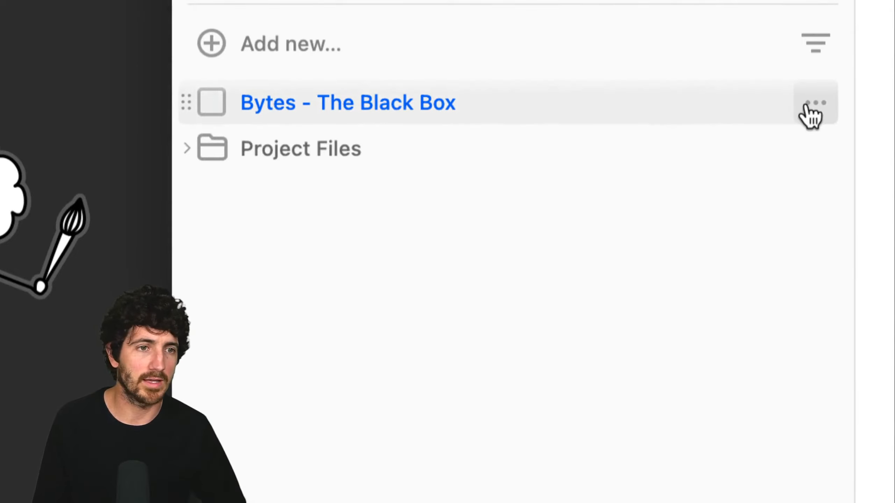
left_click(810, 104)
left_click(650, 271)
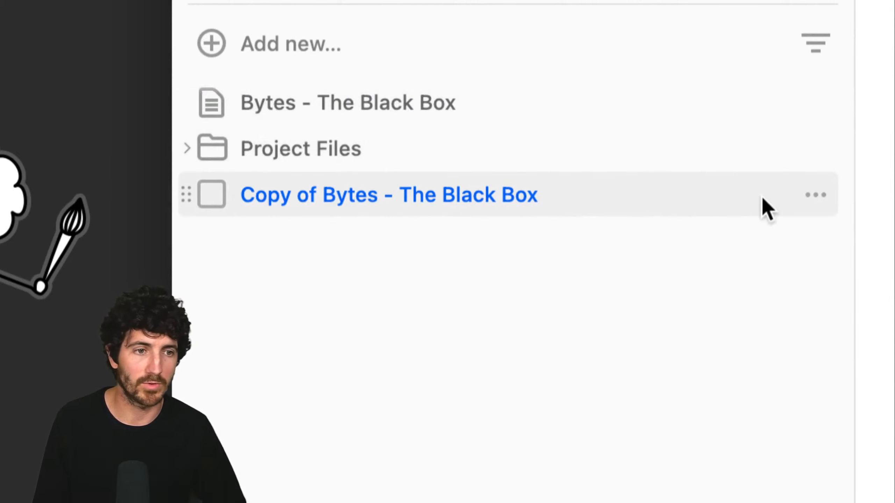
left_click(814, 197)
left_click(681, 325)
left_click_drag(321, 201, 176, 190)
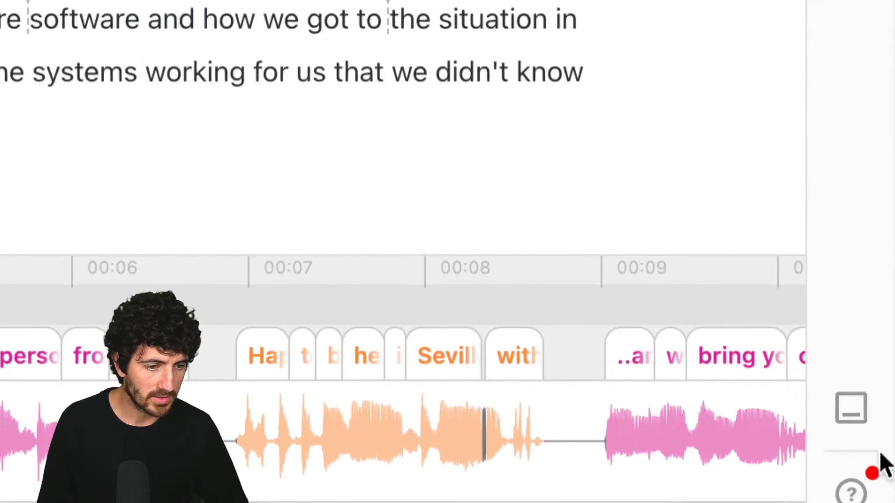
Insert a rectangle shape at the start of the Live 59 composition
left_click(883, 468)
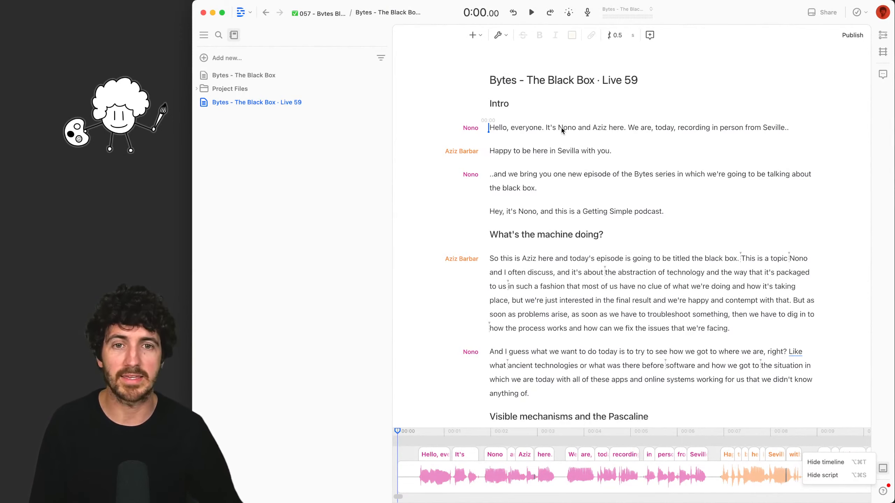
key("super+k")
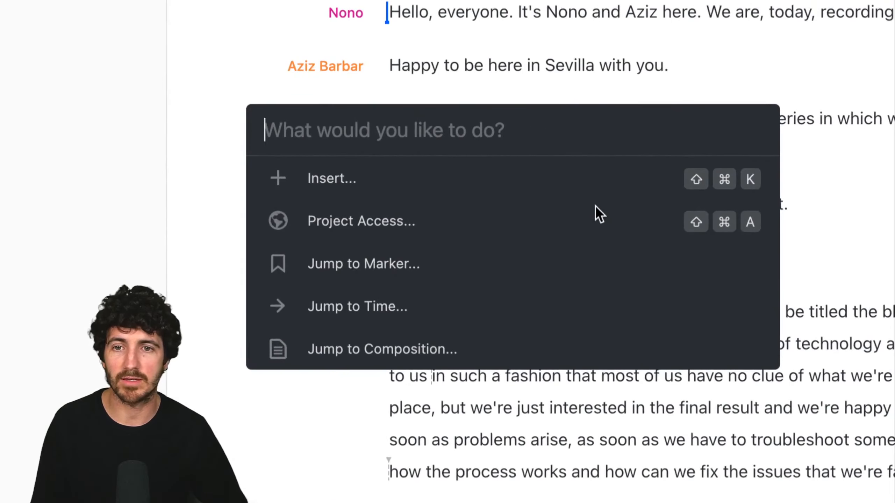
type("insert rec")
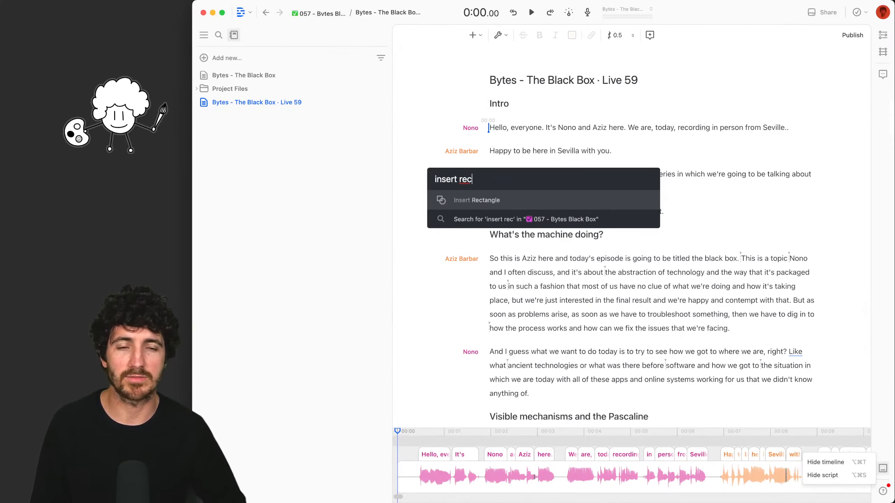
key("Return")
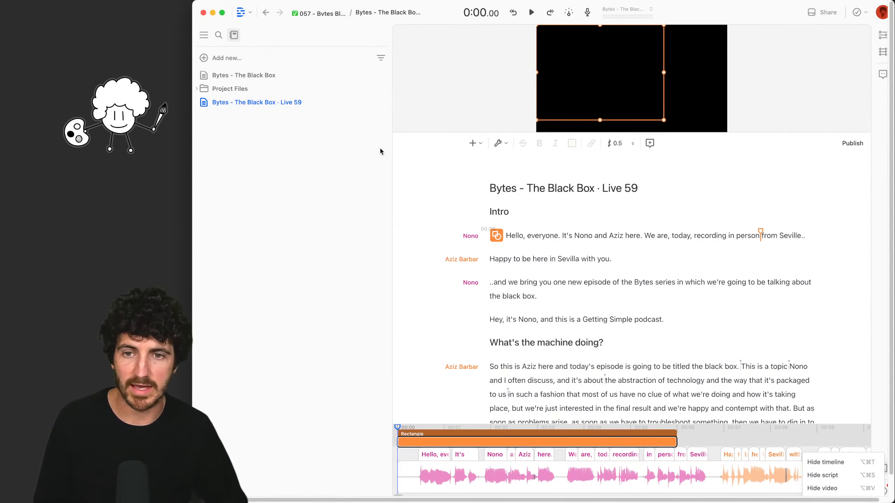
Collapse the project sidebar and set the rectangle clip's opacity to 100%
left_click(205, 34)
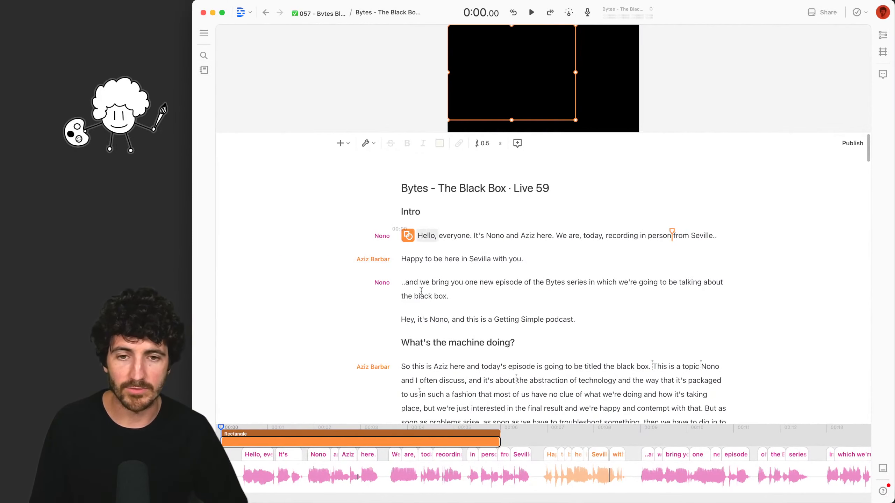
left_click(884, 36)
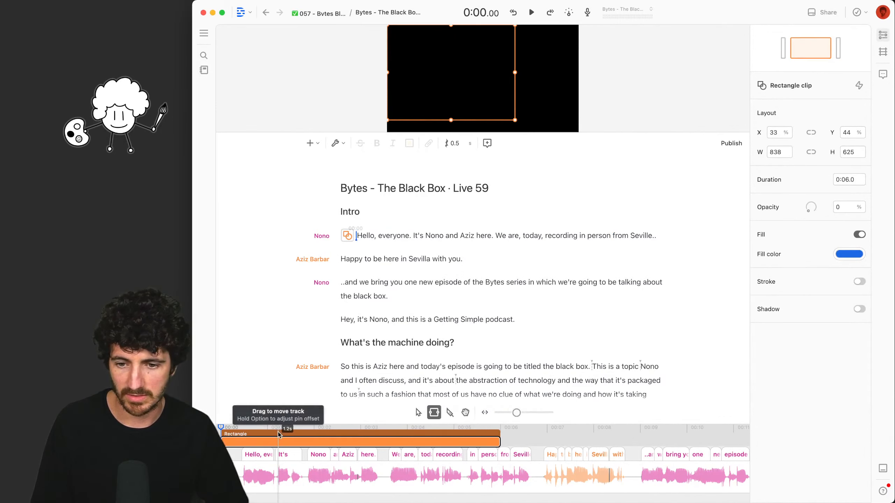
left_click(283, 470)
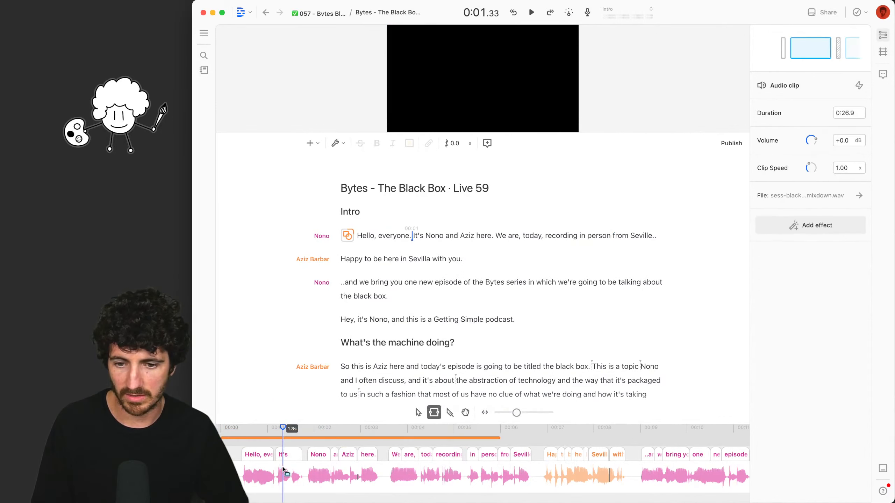
left_click(474, 81)
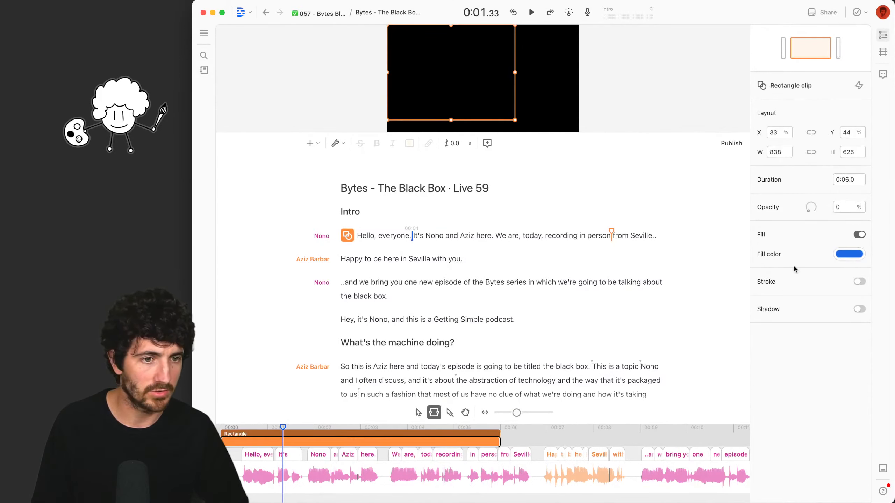
left_click(838, 206)
type("100")
key("Return")
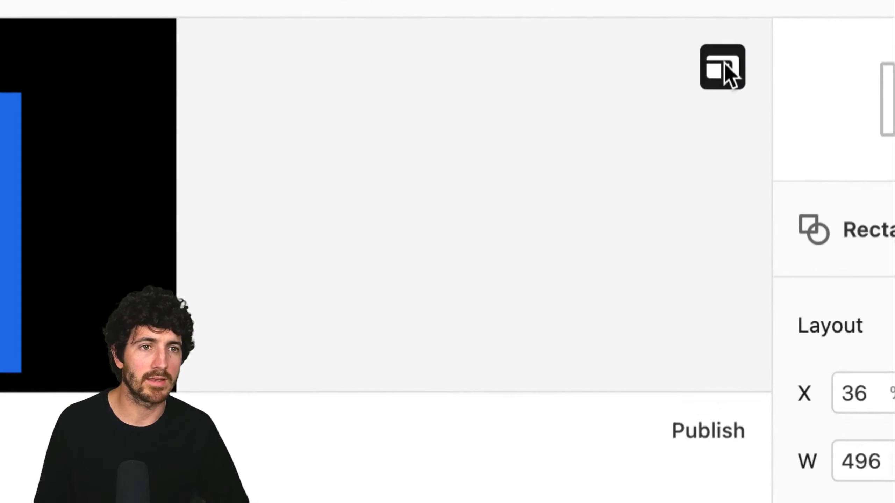
Try the Portrait (9:16) orientation and set the composition's orientation to Square (1:1)
left_click(726, 65)
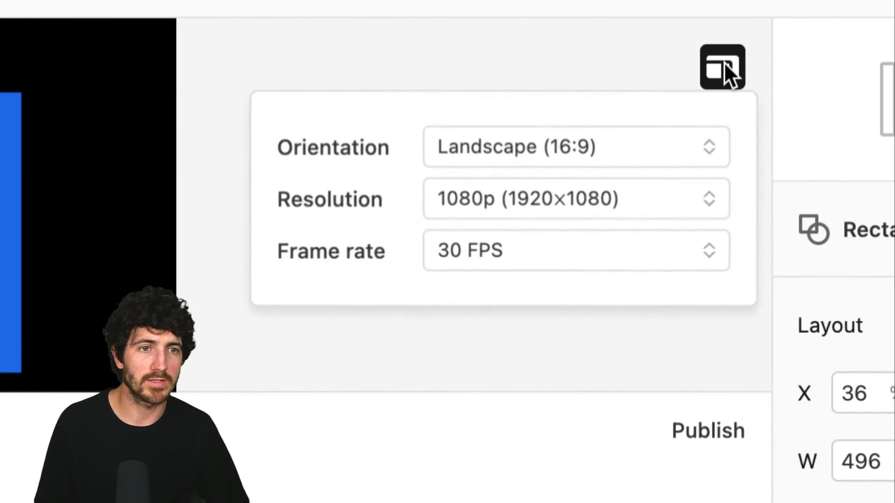
left_click(551, 155)
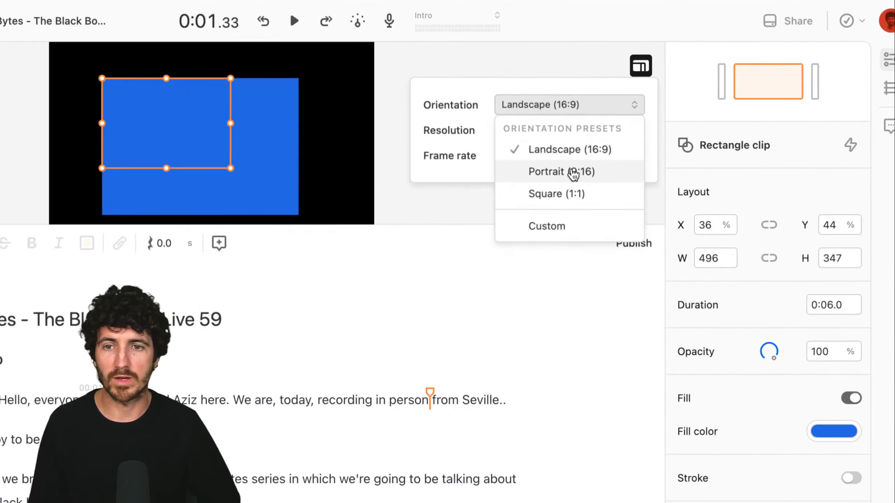
left_click(573, 173)
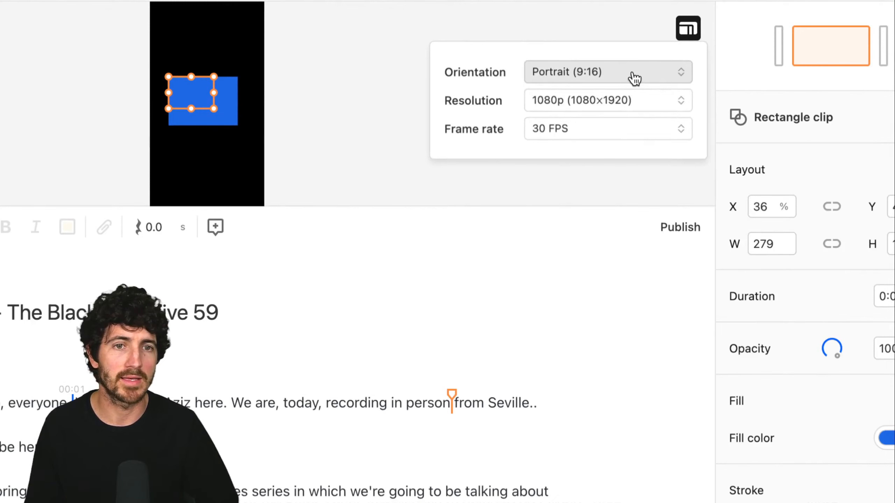
left_click(863, 133)
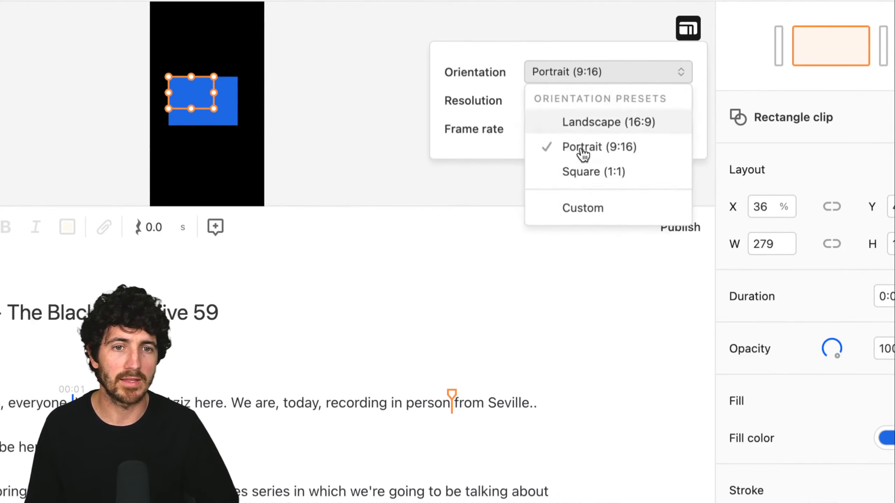
left_click(580, 176)
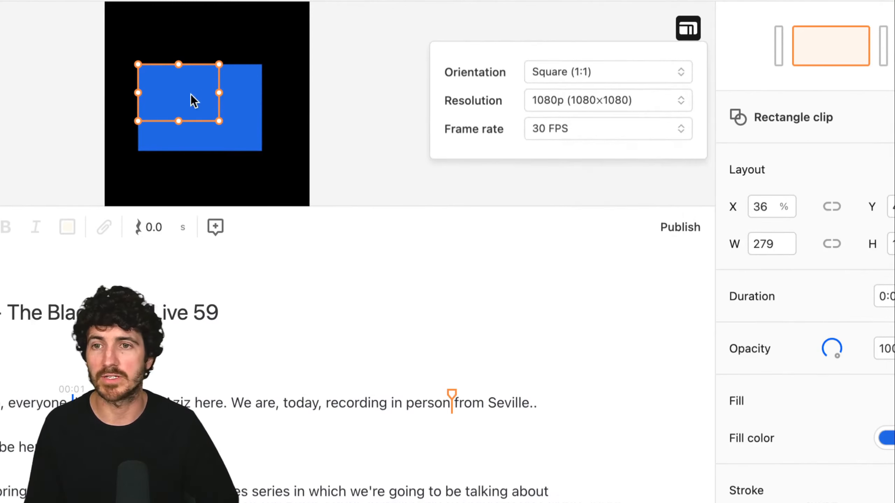
left_click(607, 81)
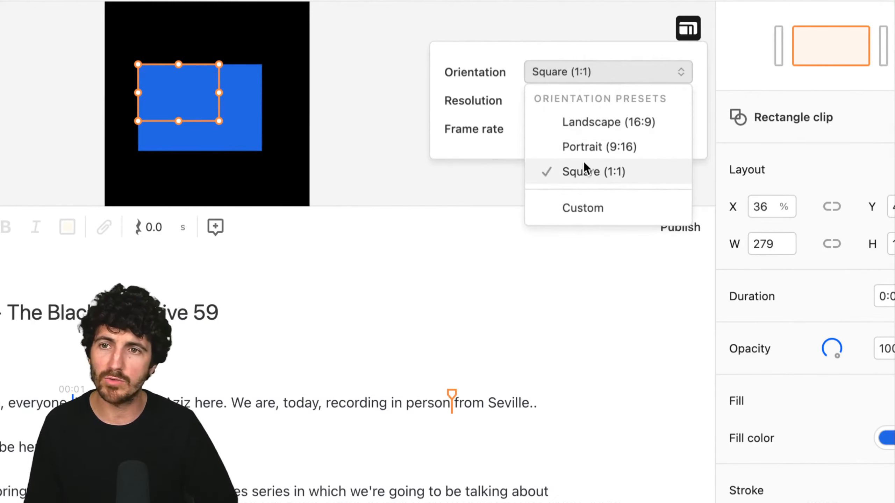
left_click(594, 173)
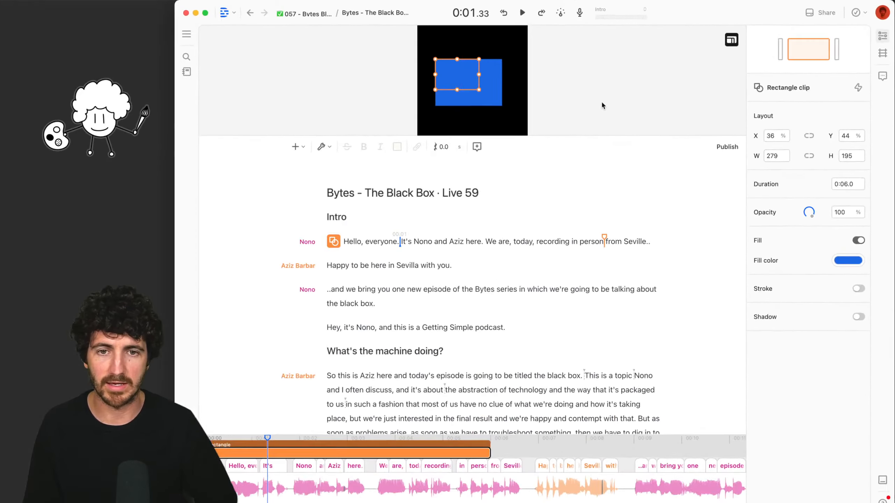
Delete the rectangle clip and insert a new rectangle at the start of the composition
left_click(317, 443)
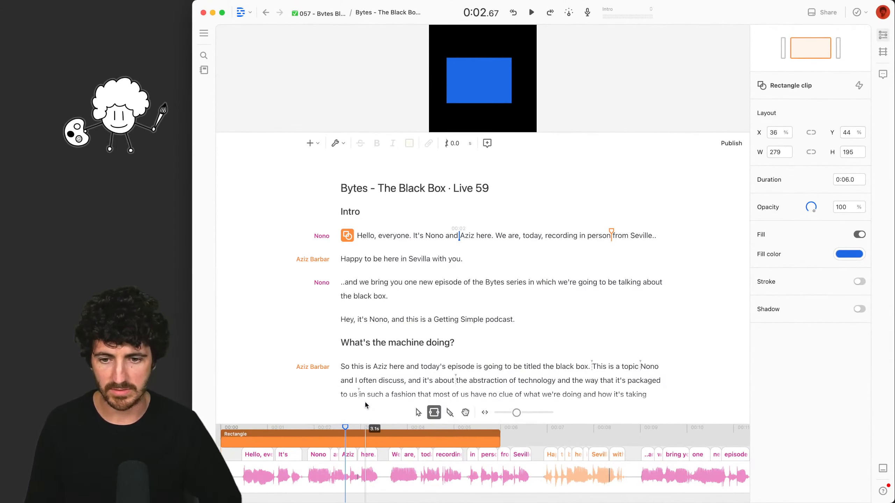
key("Delete")
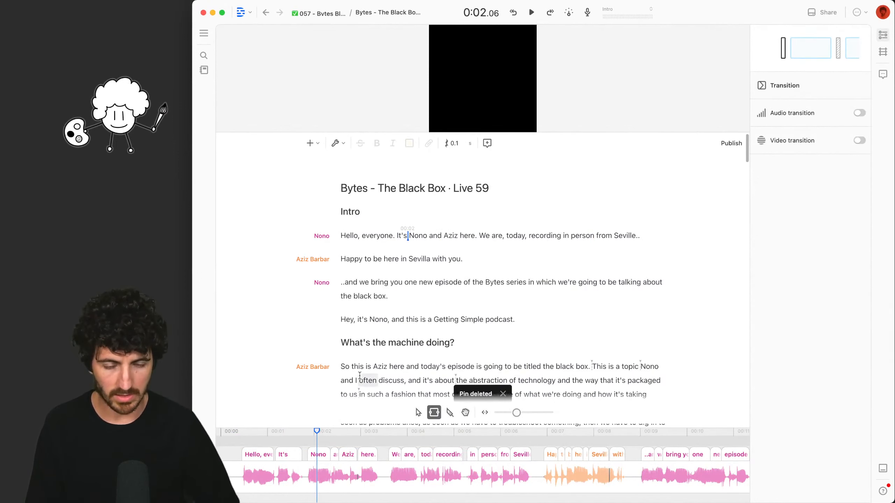
key("super+k")
type("rect")
key("Return")
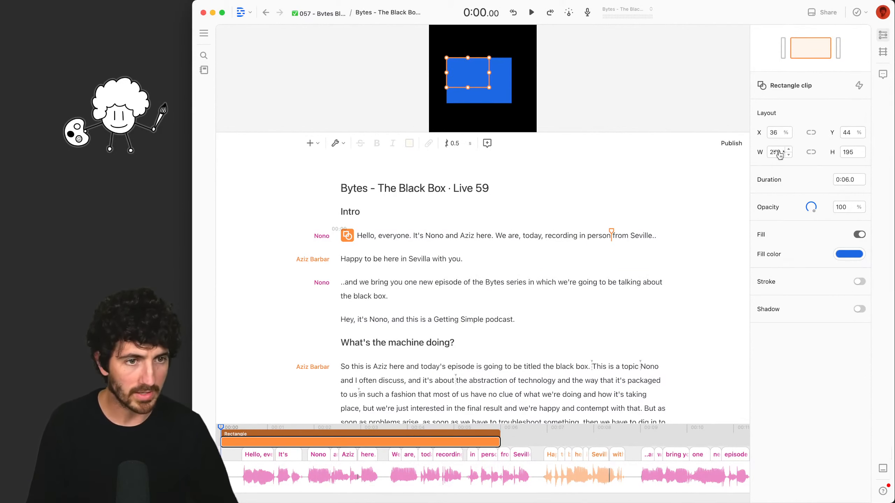
Size the rectangle clip to 1080 × 1080 at X 50% and Y 50%, and check the canvas settings
type("1080")
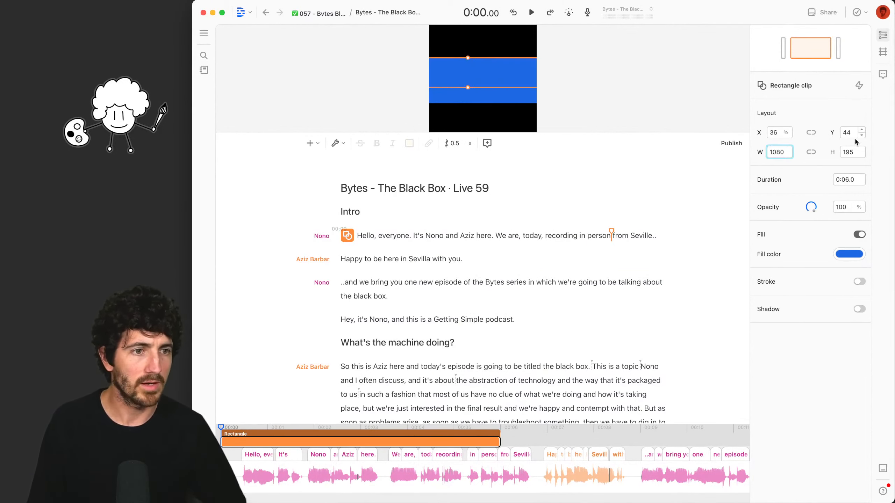
type("1080")
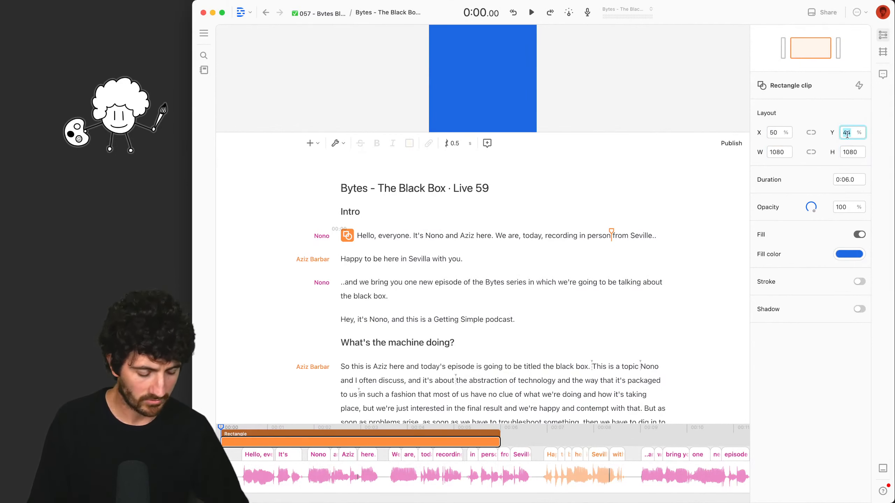
left_click(736, 38)
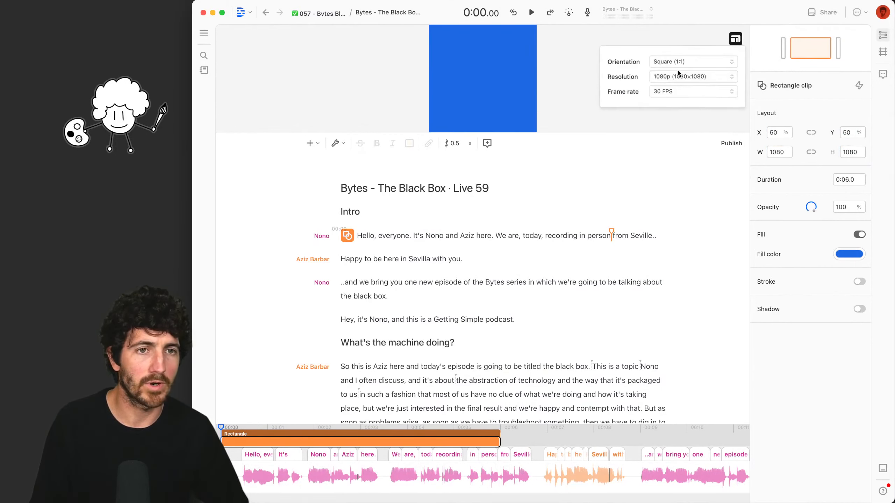
left_click(541, 78)
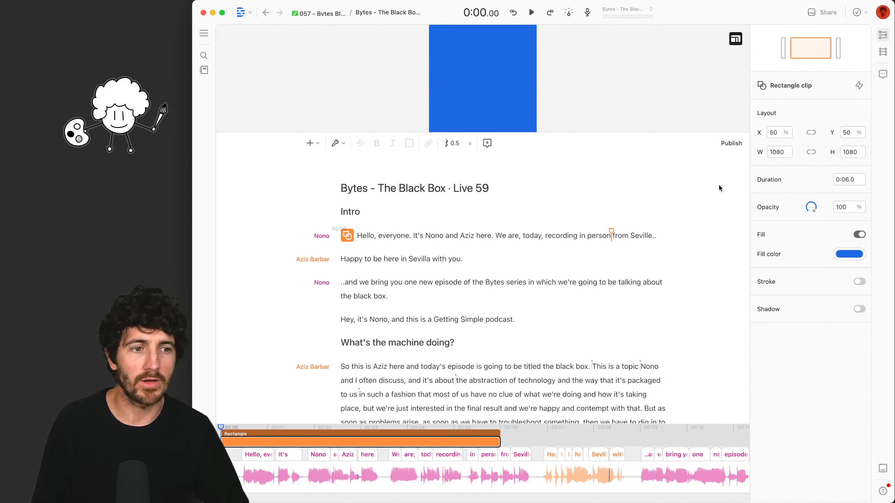
Set the rectangle clip's fill color to white (FFFFFF) and close the color picker
left_click(854, 255)
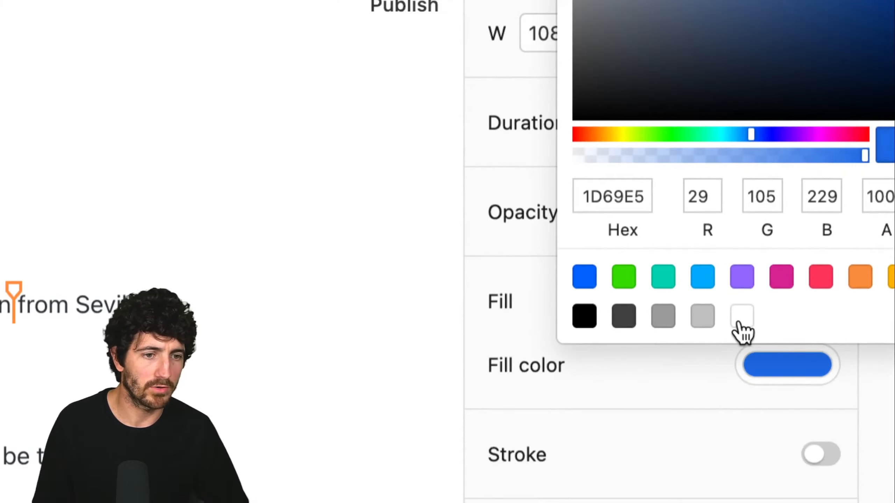
left_click(741, 325)
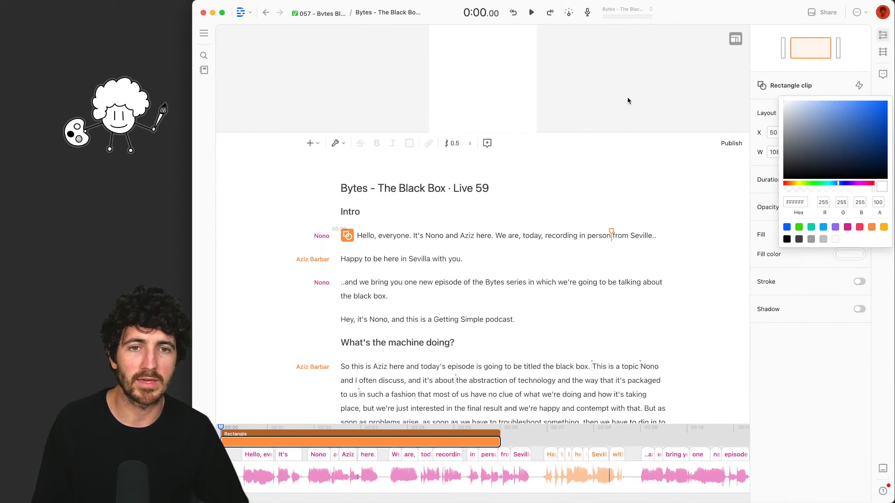
left_click(448, 214)
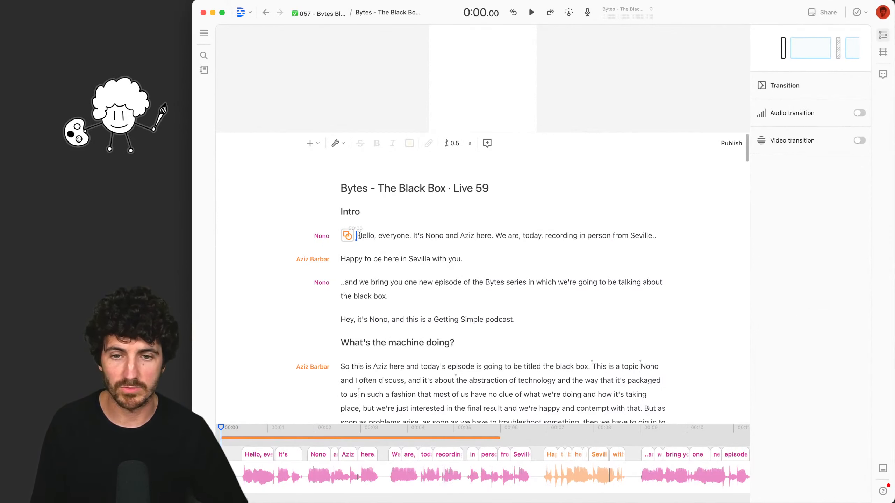
Play back the "What's the machine doing?" section from "But as soon as problems arise" into the following paragraph
scroll(361, 264, "down", 5)
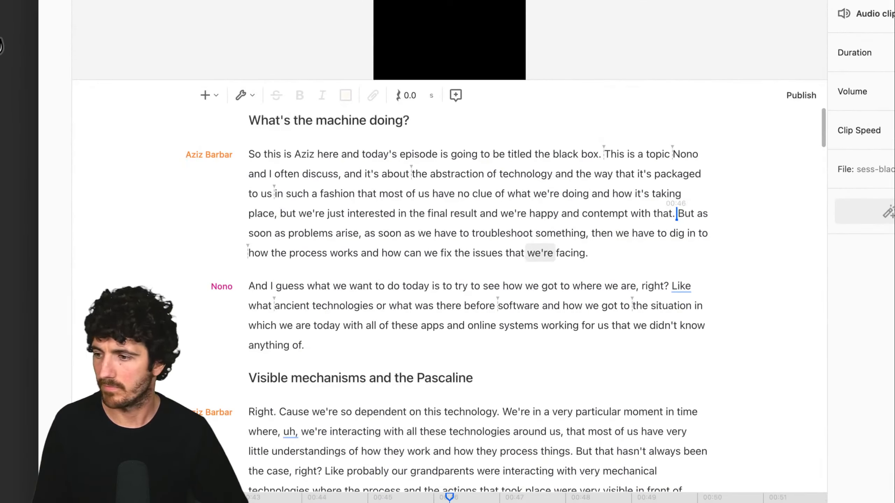
key("space")
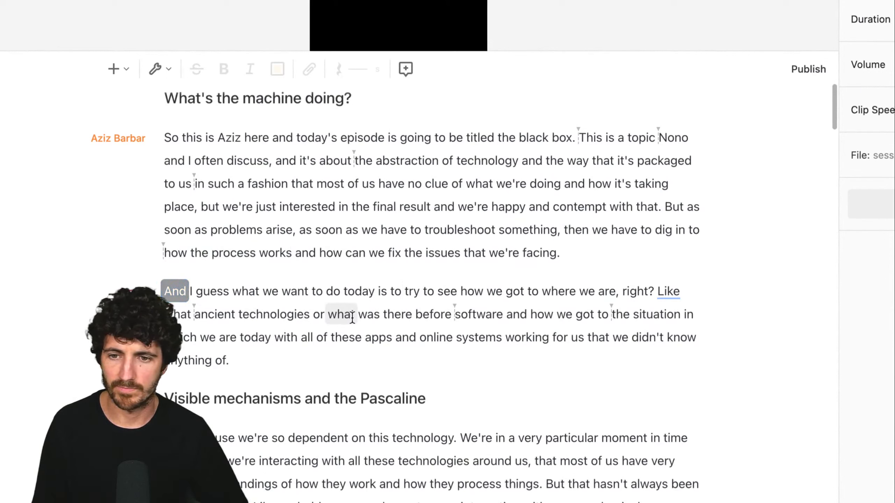
key("space")
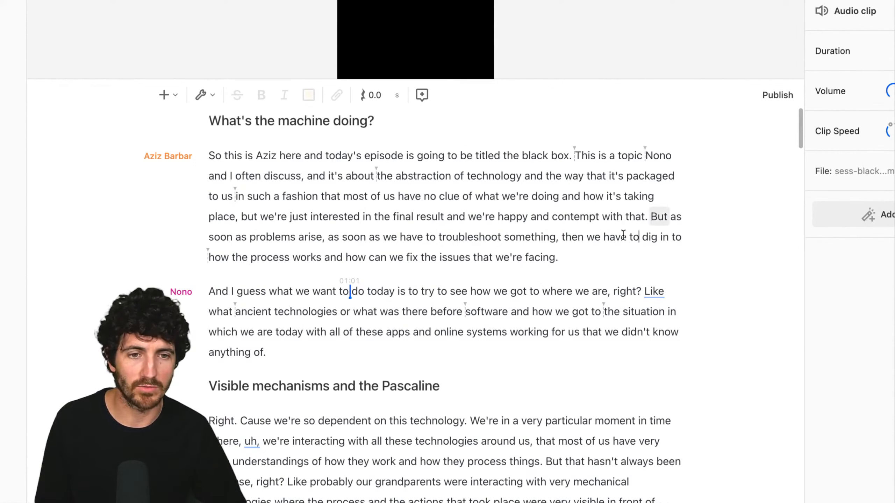
Copy and remove the sentence "But as soon as problems arise… we're facing." from the first paragraph and play back the resulting join
left_click_drag(649, 217, 579, 256)
key("super+c")
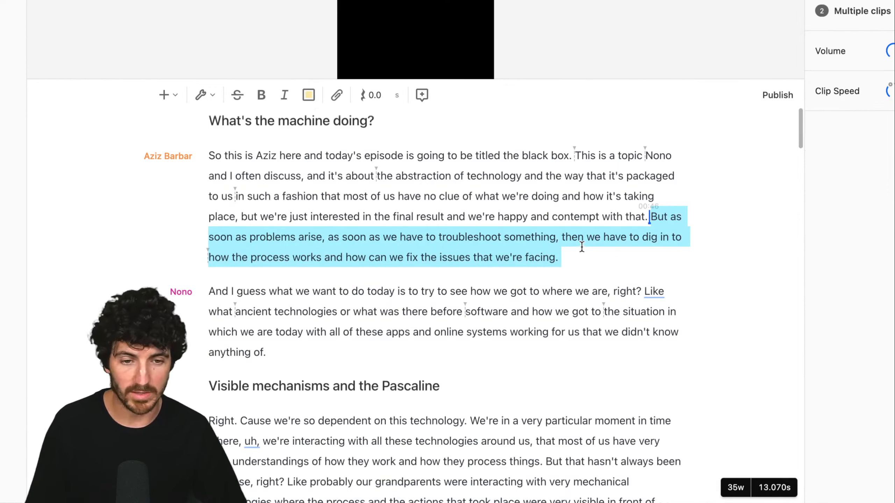
key("BackSpace")
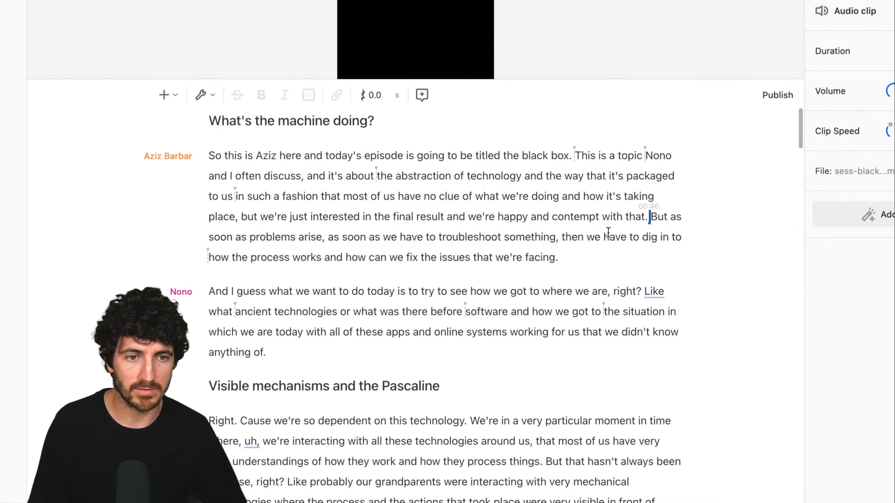
left_click(603, 216)
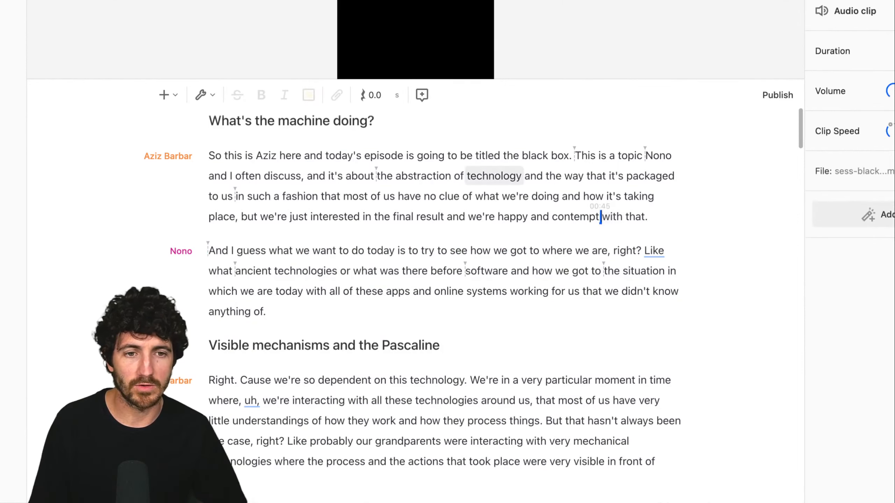
key("space")
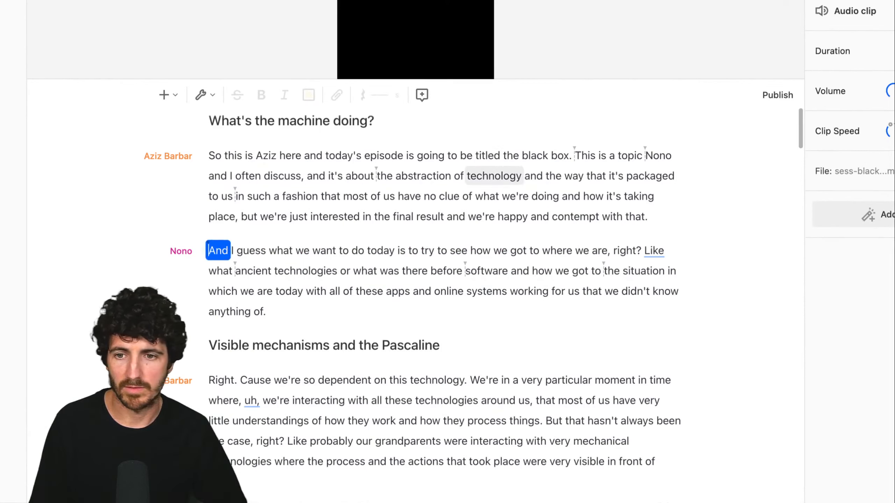
key("space")
Paste the removed sentence at the start of the "What's the machine doing?" paragraph and play back the rearranged audio
left_click(209, 156)
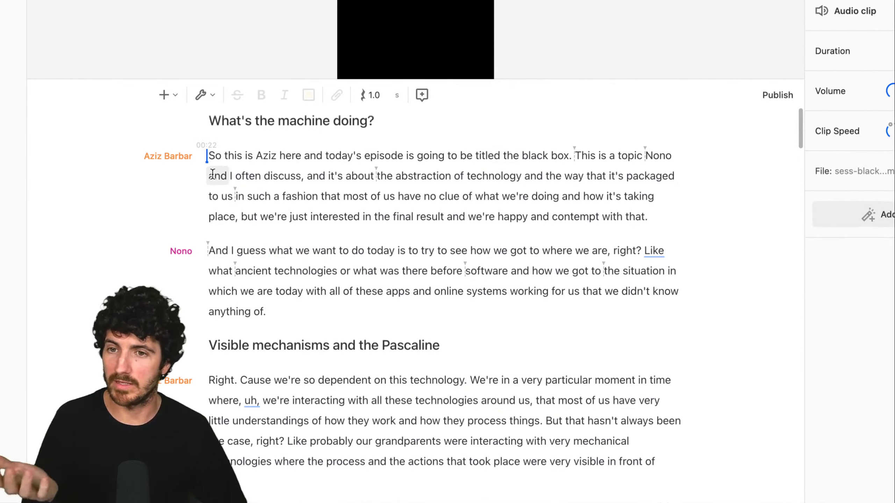
key("super+v")
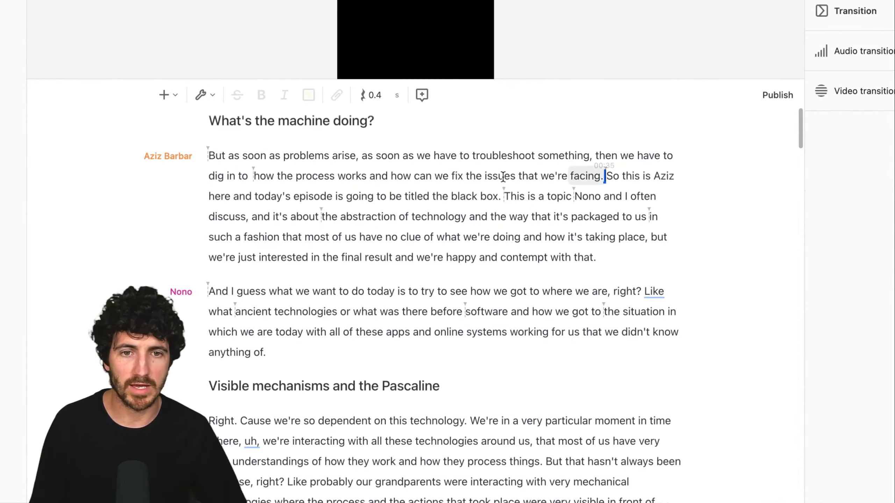
left_click(469, 176)
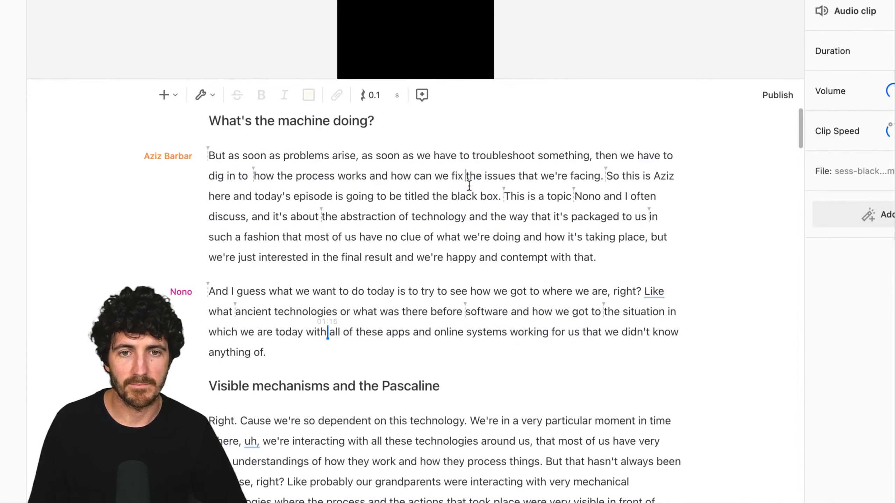
key("space")
key("space")
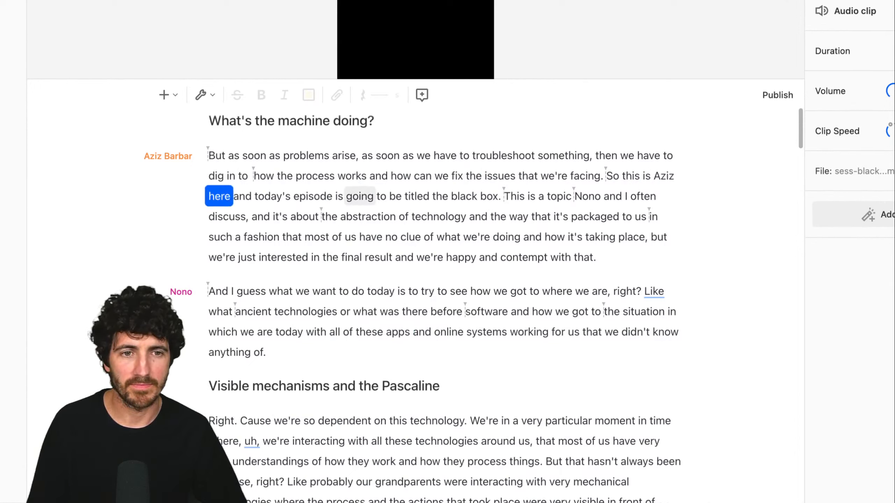
Stop playback and undo both the paste and the removal of the moved sentence
key("space")
key("super+z")
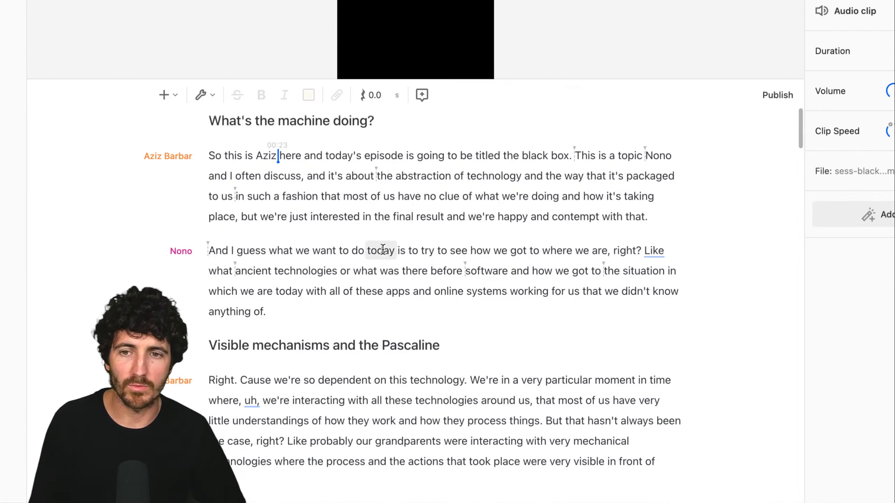
key("super+z")
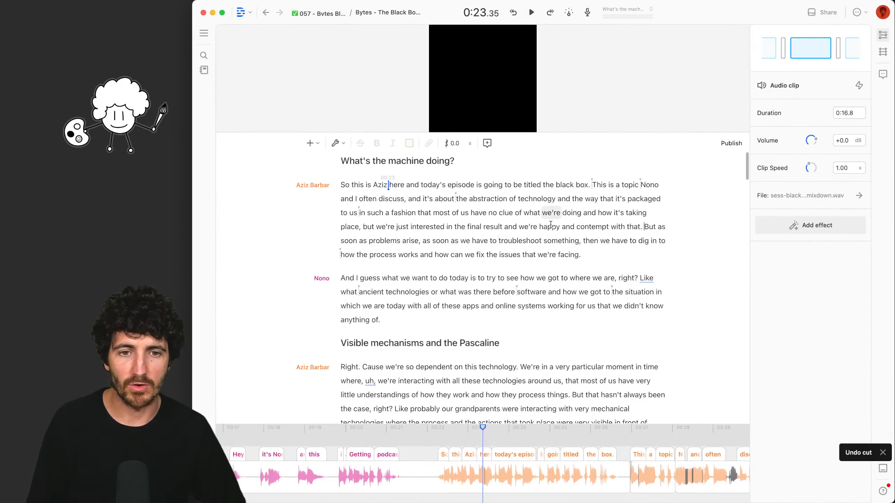
Select the audio from "result" through "But", including the pause after it, on the timeline
left_click_drag(511, 217, 438, 224)
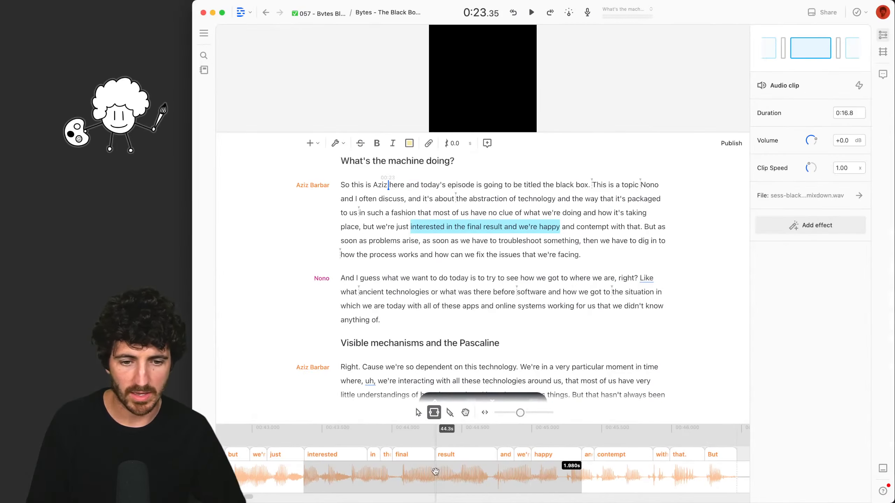
scroll(616, 481, "down", 1)
left_click(628, 480)
left_click_drag(726, 476, 342, 476)
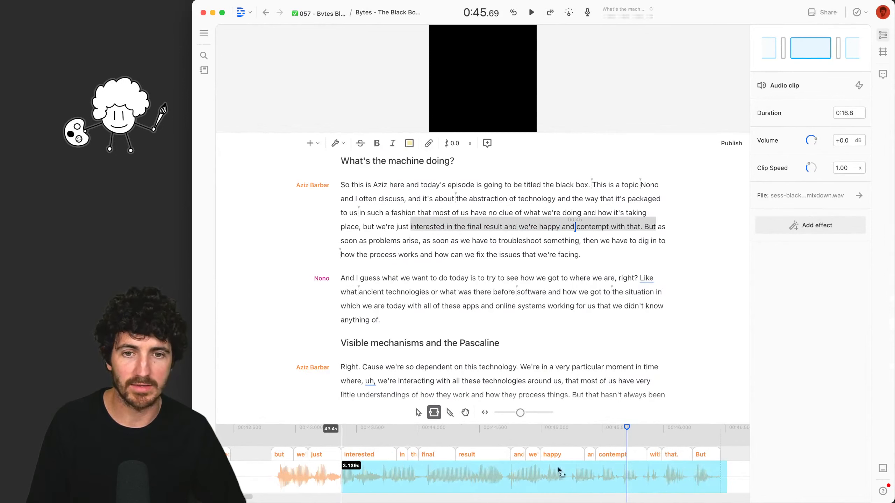
left_click_drag(561, 473, 442, 474)
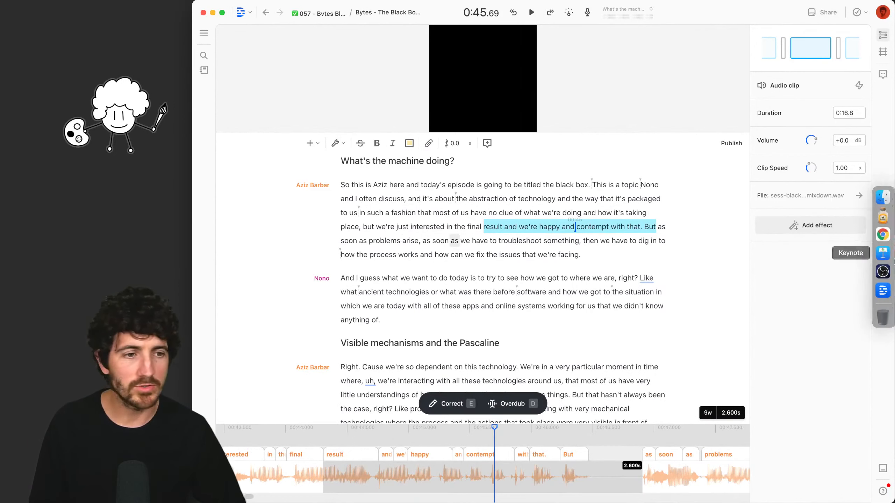
left_click(880, 232)
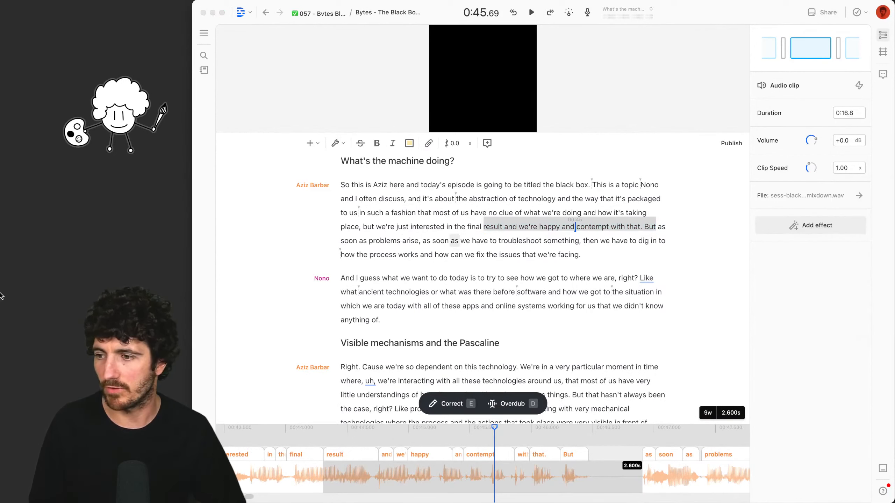
left_click(448, 293)
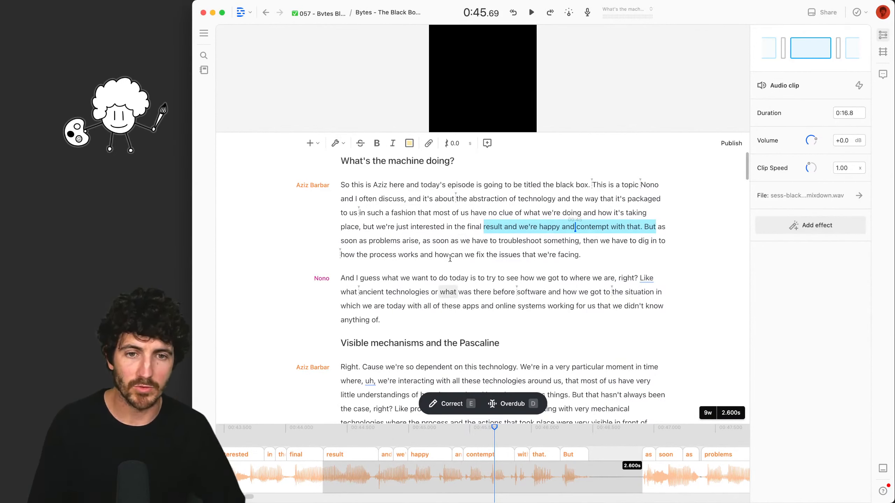
Enlarge the canvas preview and insert an audio waveform over the selected audio range
left_click_drag(391, 132, 465, 226)
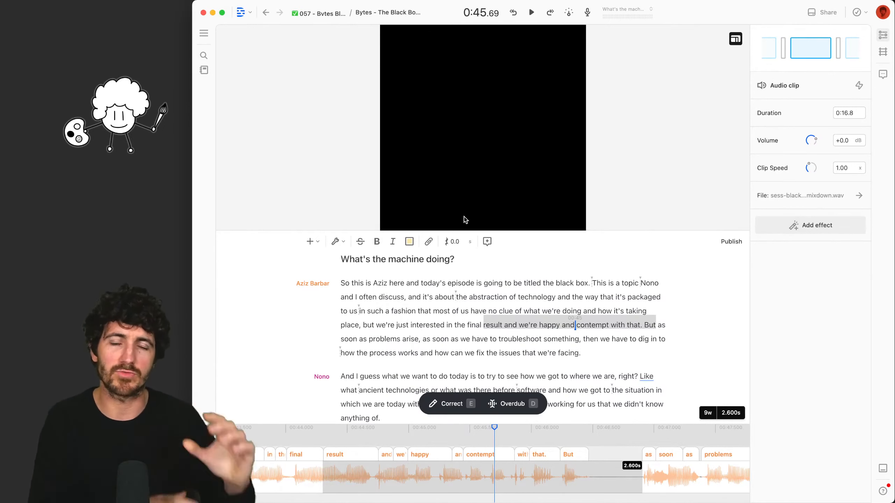
key("super+k")
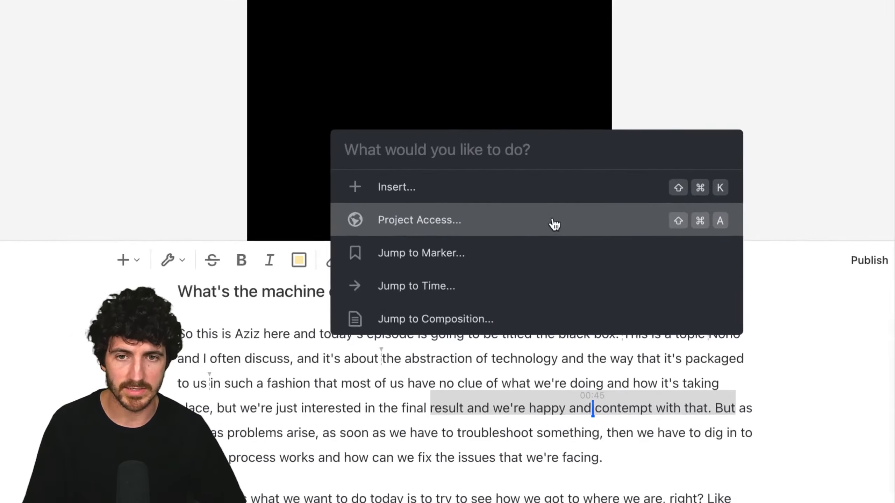
type("wave")
key("Return")
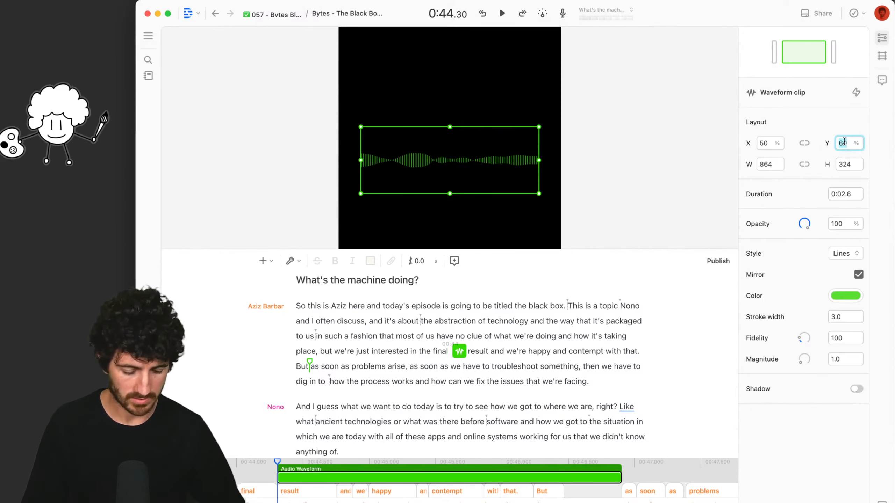
Set the waveform clip's Y position to 50% and widen it to about 1011 on the canvas
type("50")
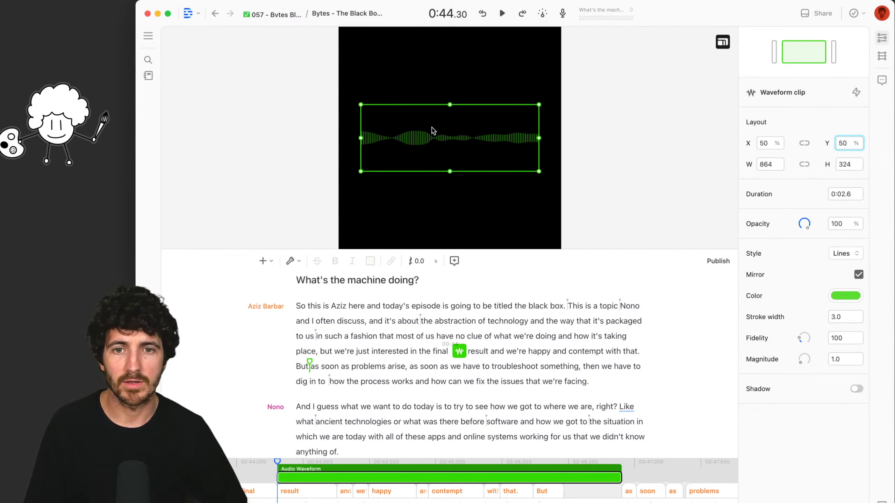
left_click_drag(539, 137, 554, 160)
key("Return")
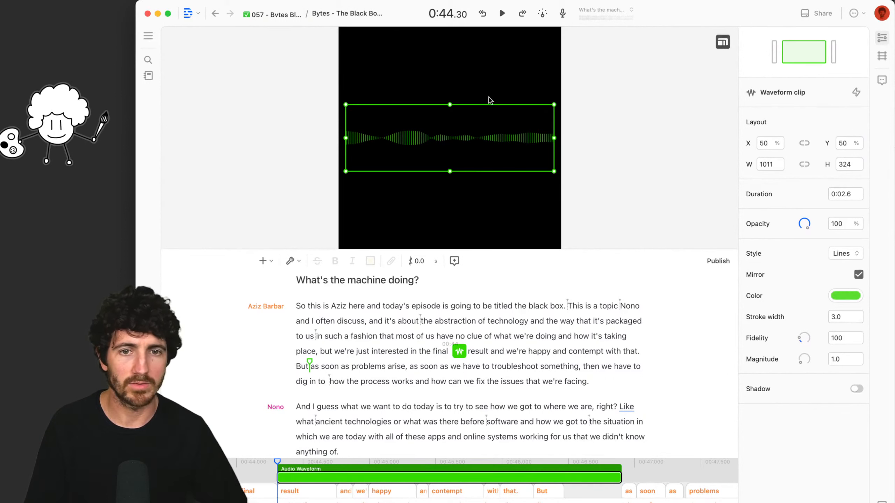
Set the waveform clip's color to white (FFFFFF) and close the color picker
left_click(845, 296)
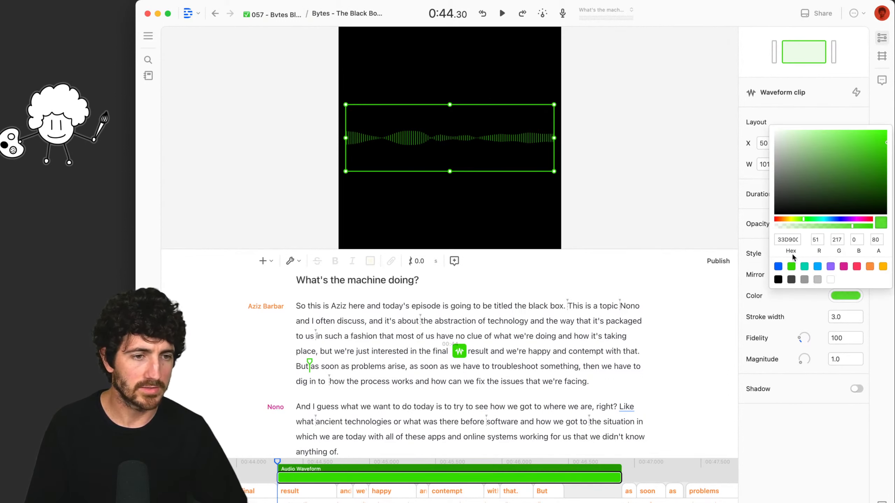
left_click(832, 279)
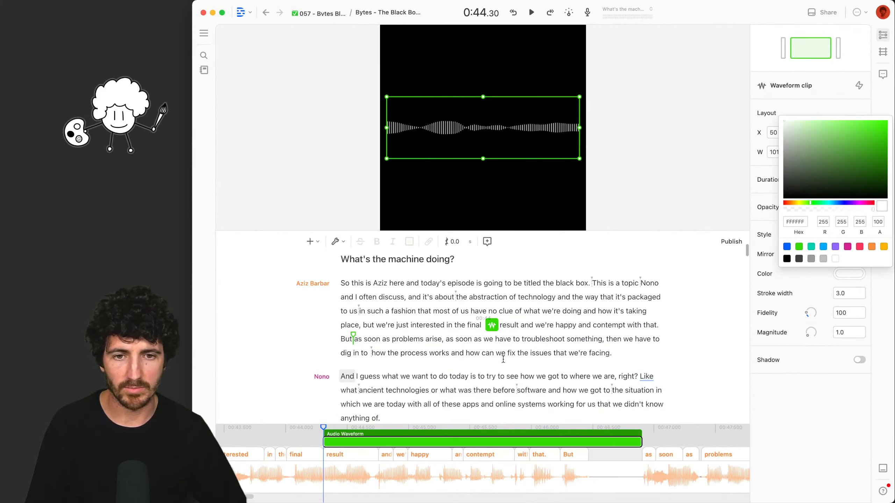
left_click(339, 105)
left_click(449, 124)
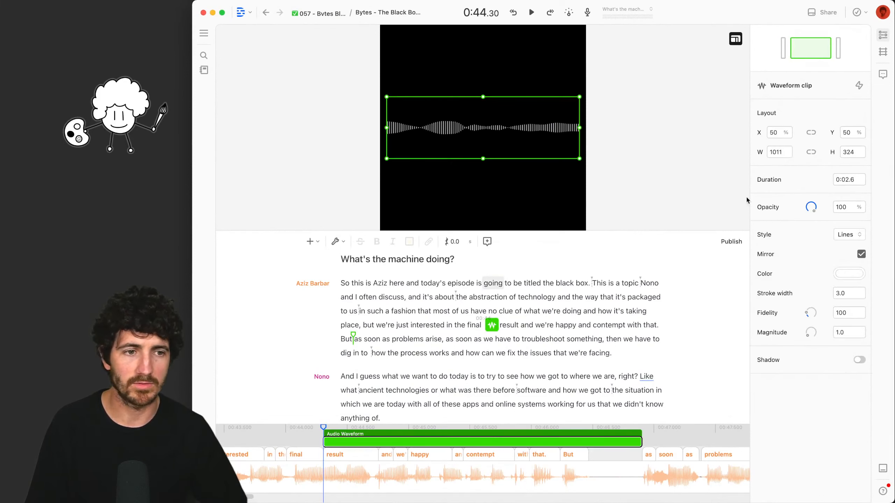
Set the waveform clip's color to black and deselect the clip
left_click(835, 284)
left_click(792, 259)
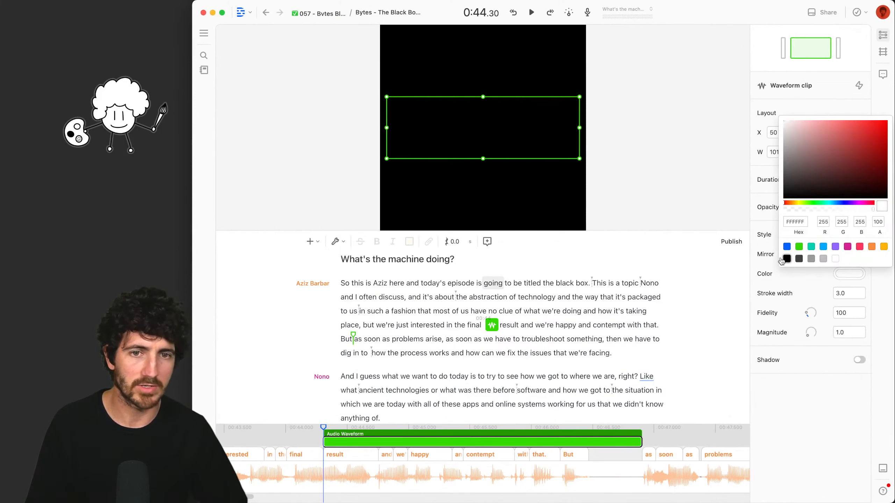
left_click(460, 439)
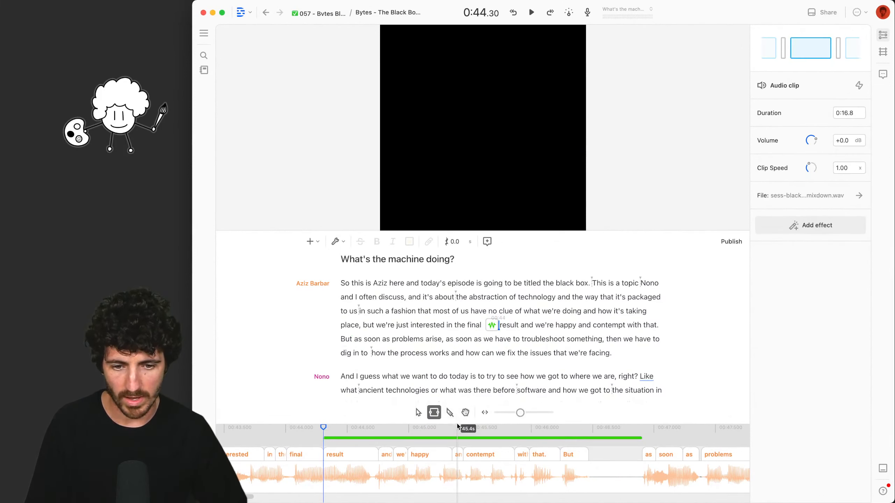
Extend the audio waveform clip at both ends on the timeline to span the same length as the Rectangle clip
left_click_drag(458, 424, 459, 302)
scroll(465, 383, "left", 1)
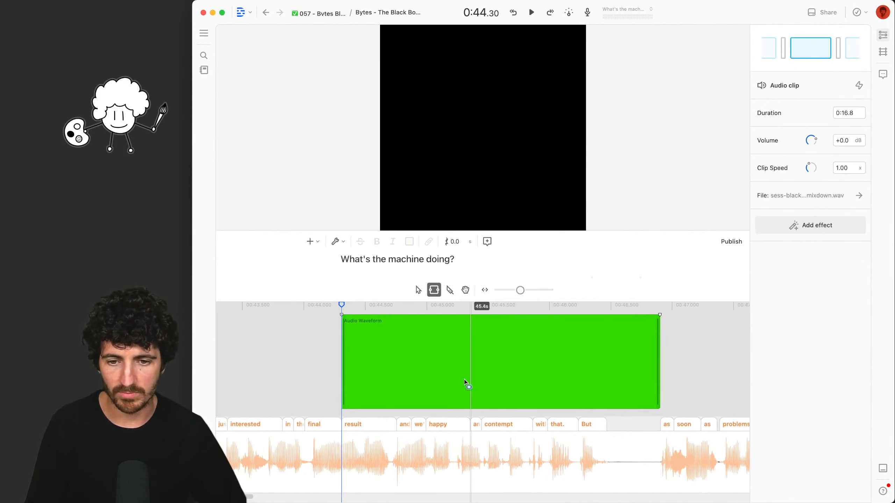
scroll(464, 383, "down", 10)
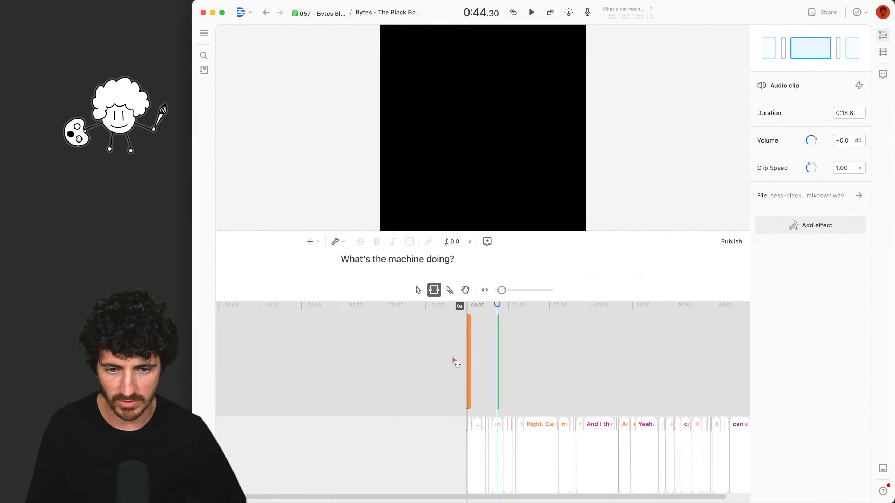
scroll(454, 361, "up", 5)
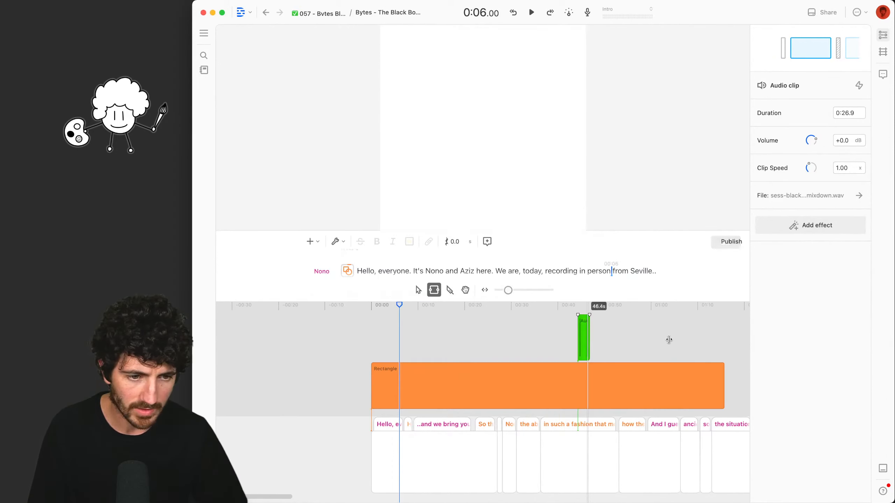
left_click(589, 338)
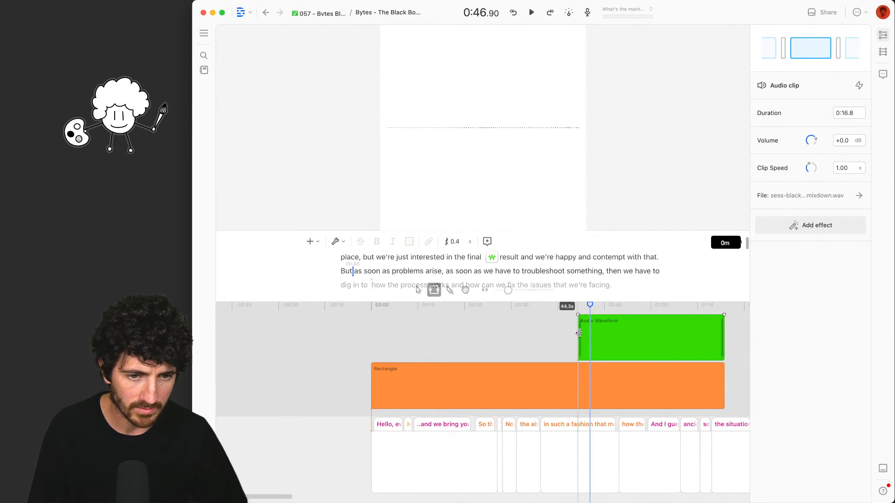
left_click_drag(580, 333, 372, 333)
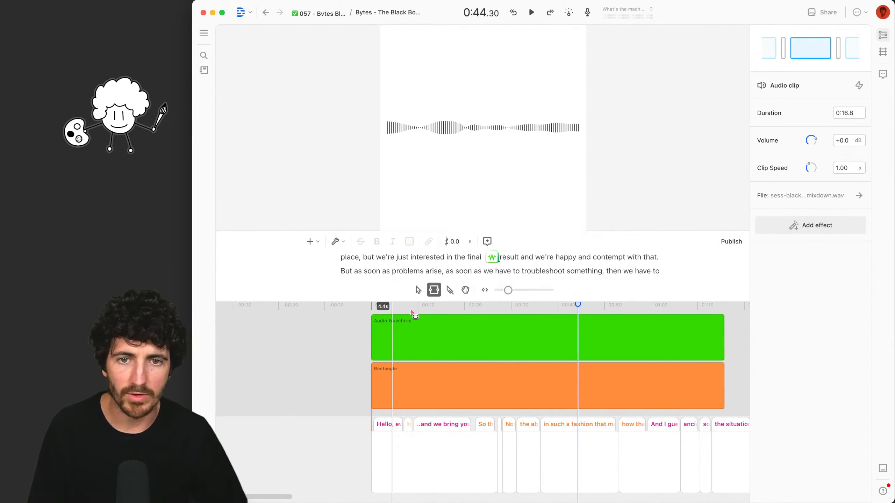
Spot-check the waveform at several points along the timeline and set the waveform clip's stroke width to 4.8
left_click(392, 309)
left_click(445, 309)
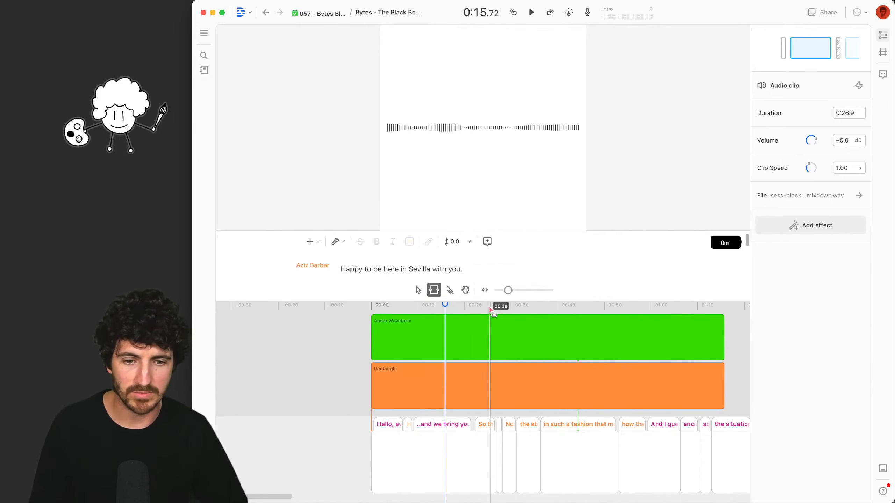
left_click(491, 309)
left_click(552, 309)
left_click(587, 309)
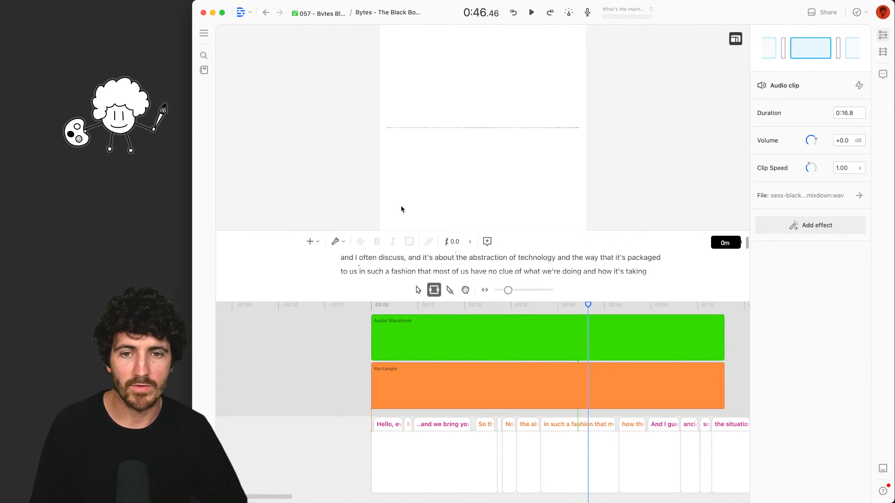
left_click(637, 308)
left_click(511, 140)
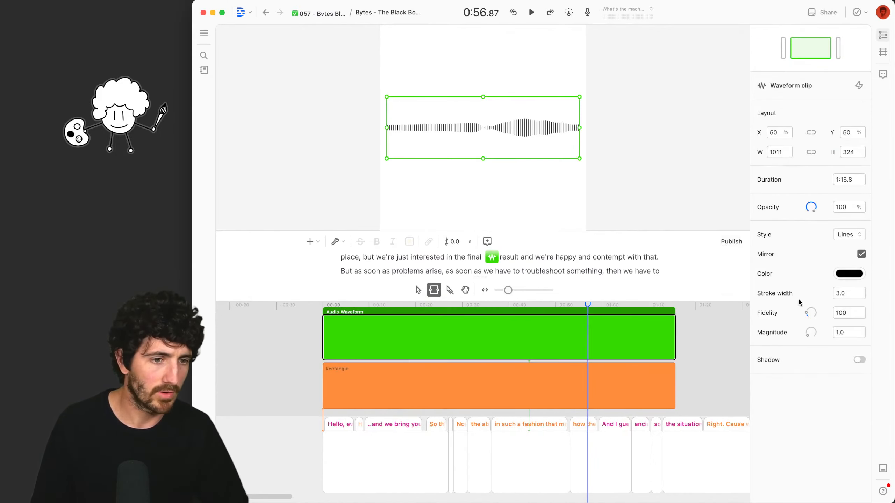
left_click_drag(848, 298, 857, 298)
Try the Circle style on the waveform clip and play a short stretch of the audio from about 0:53
left_click(850, 235)
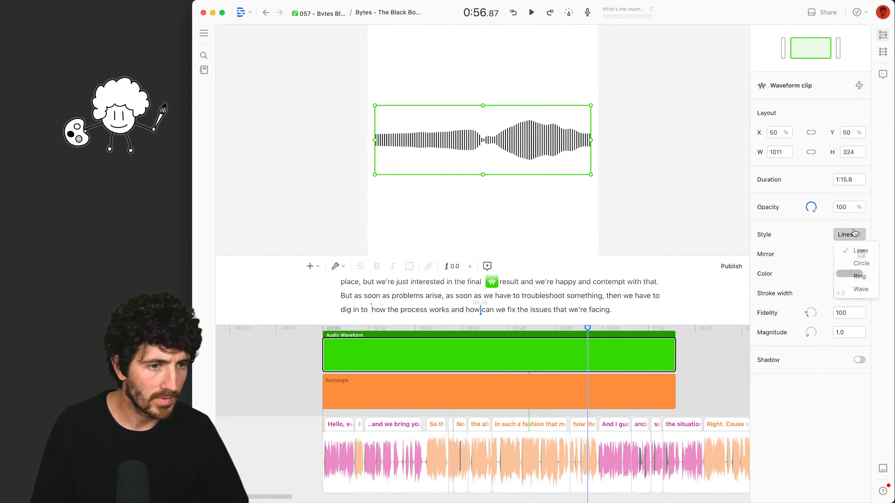
left_click(860, 263)
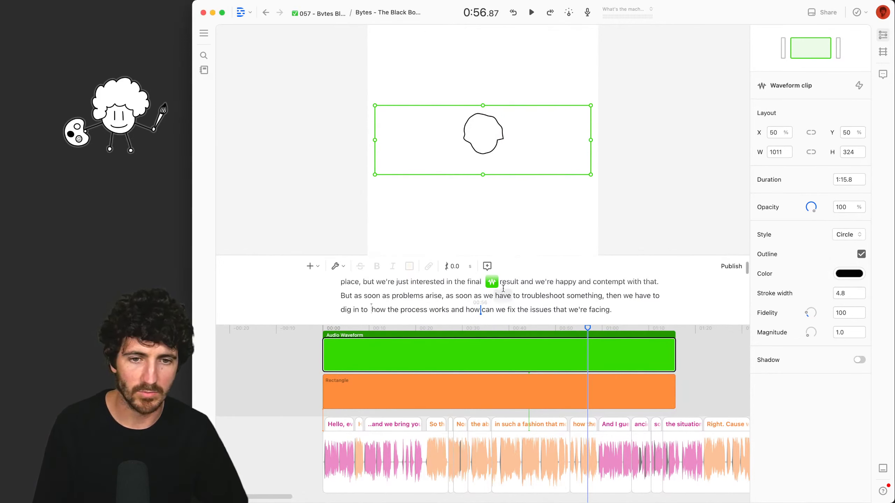
left_click(386, 310)
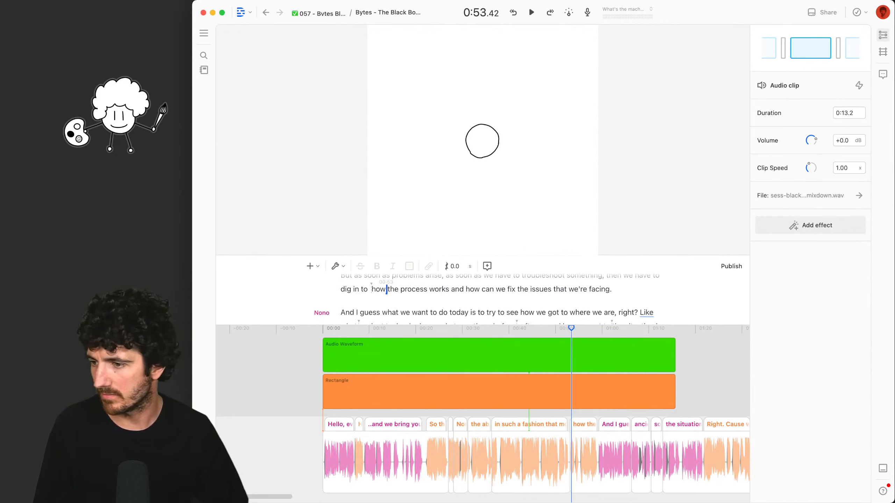
key("space")
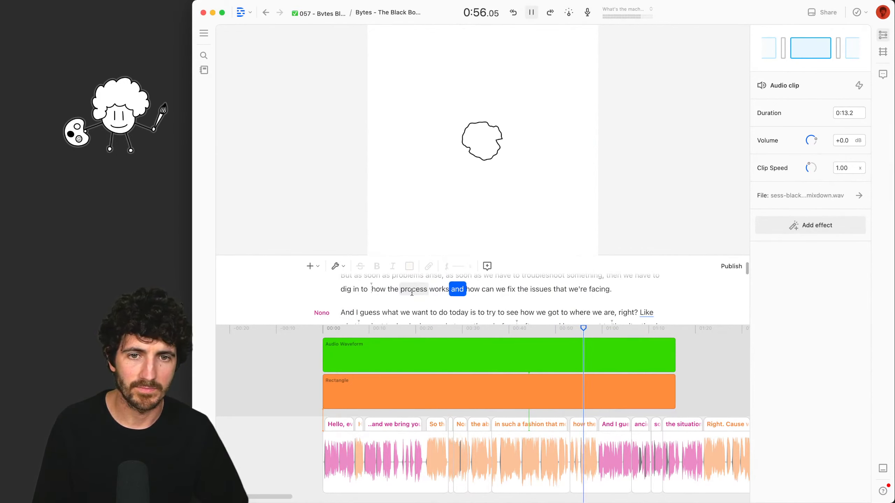
left_click(490, 174)
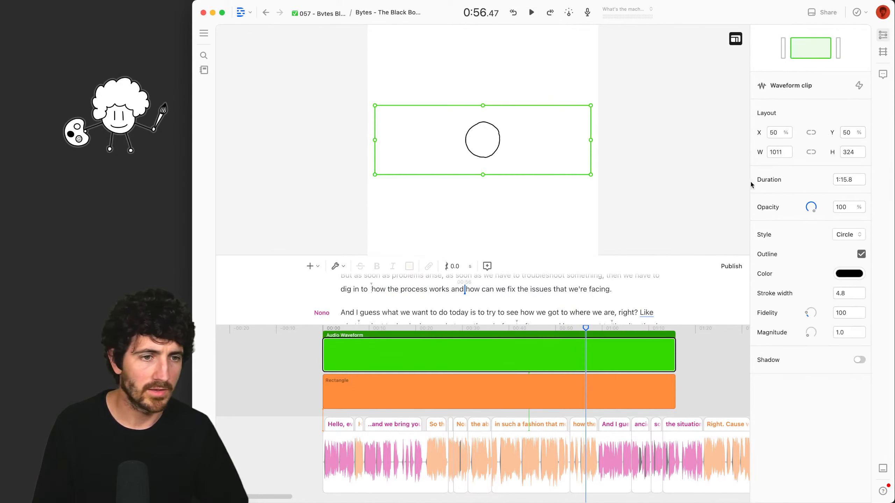
Try the Ring style and the Wave style on the waveform clip, playing a short stretch with Wave
left_click(845, 235)
left_click(847, 277)
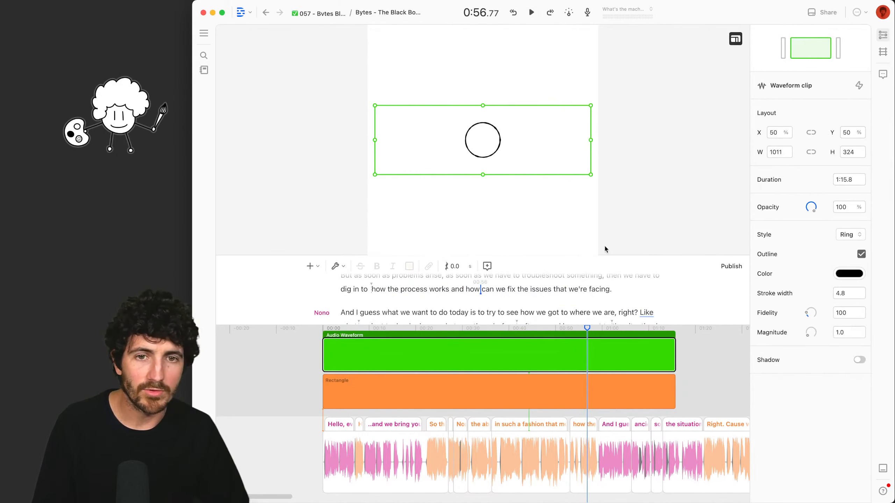
left_click(849, 234)
left_click(853, 290)
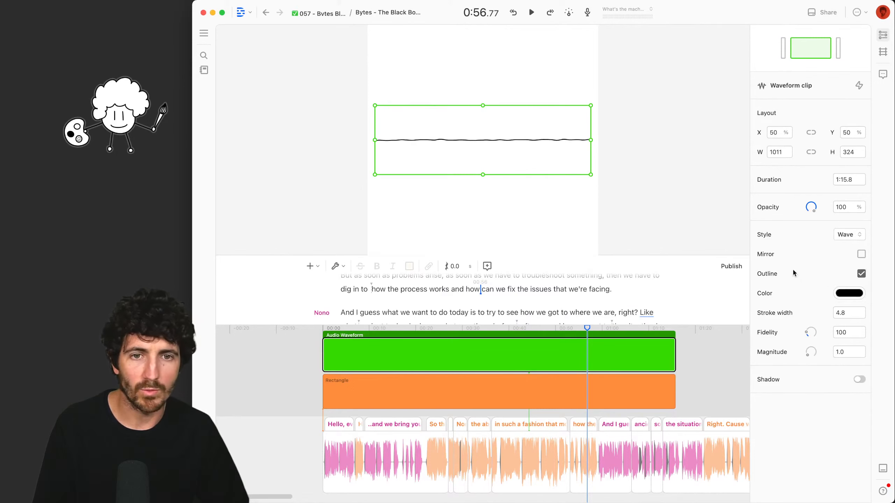
key("space")
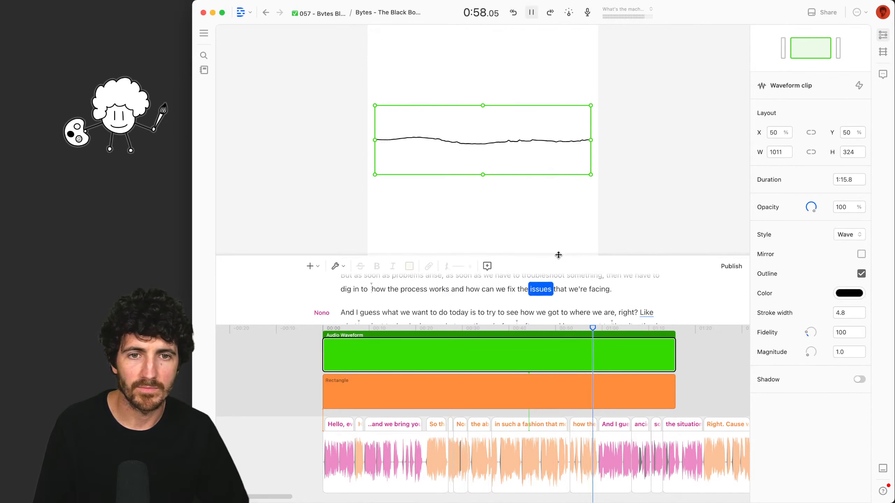
key("space")
Set the waveform clip's style to Lines with Mirror enabled, previewing it in playback, and deselect the clip
left_click(849, 235)
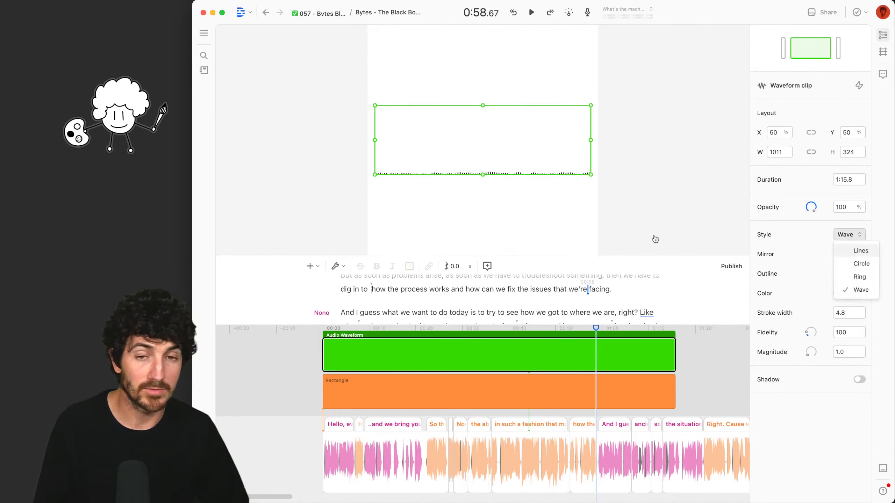
left_click(852, 255)
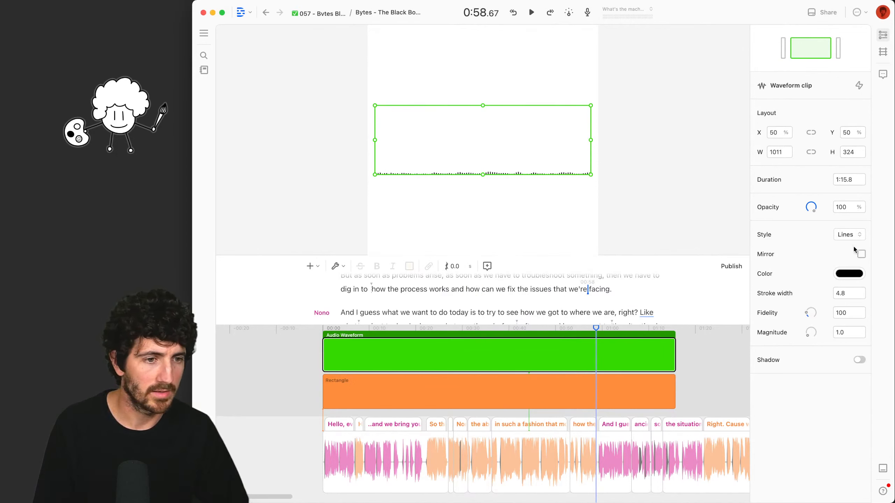
left_click(861, 254)
left_click(861, 254)
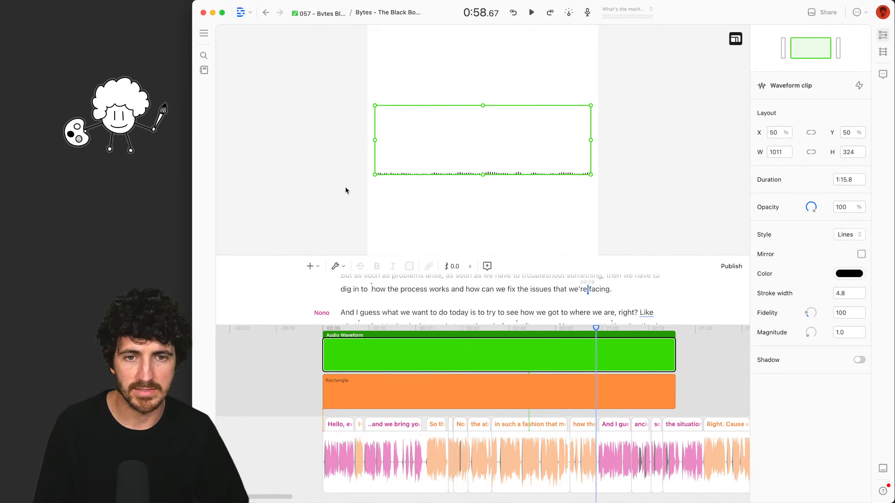
key("space")
left_click(861, 254)
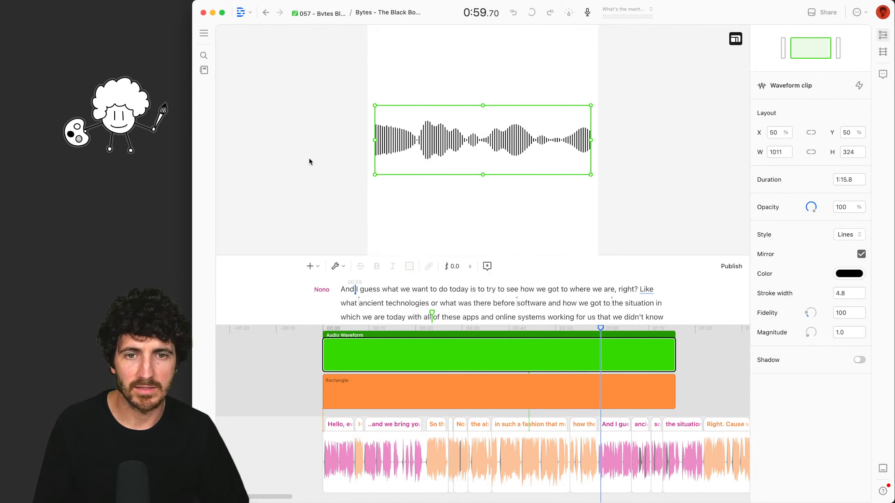
key("space")
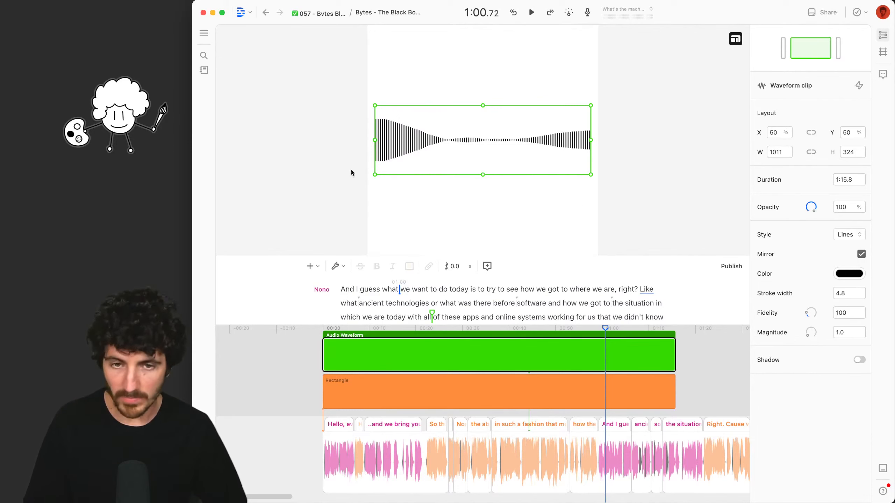
left_click(318, 122)
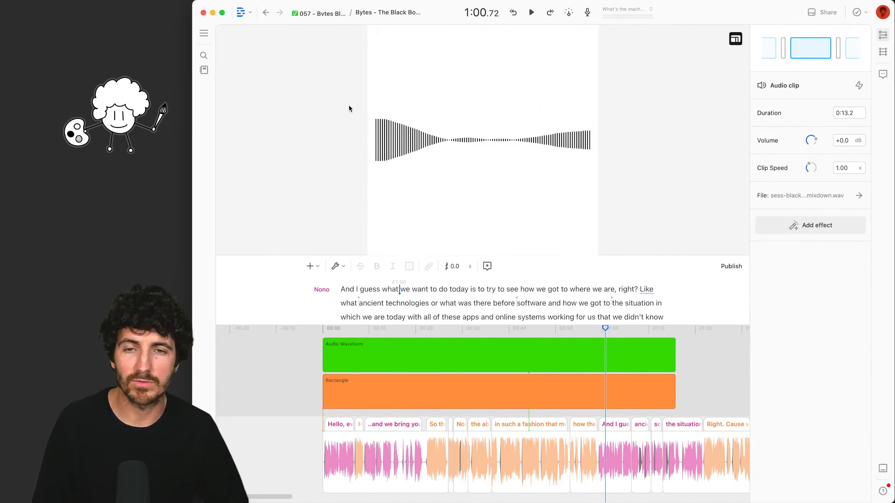
Insert a text clip at the playhead near 1:00 containing the co-host's first name
key("super+k")
type("text")
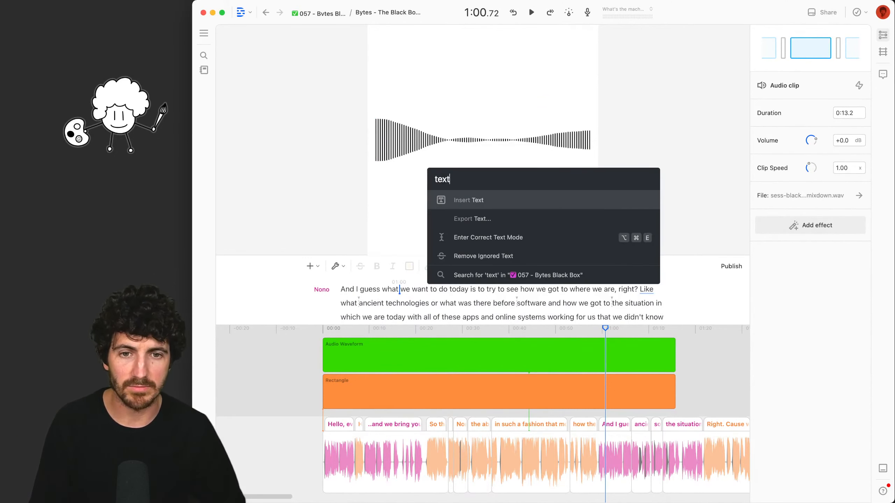
key("Return")
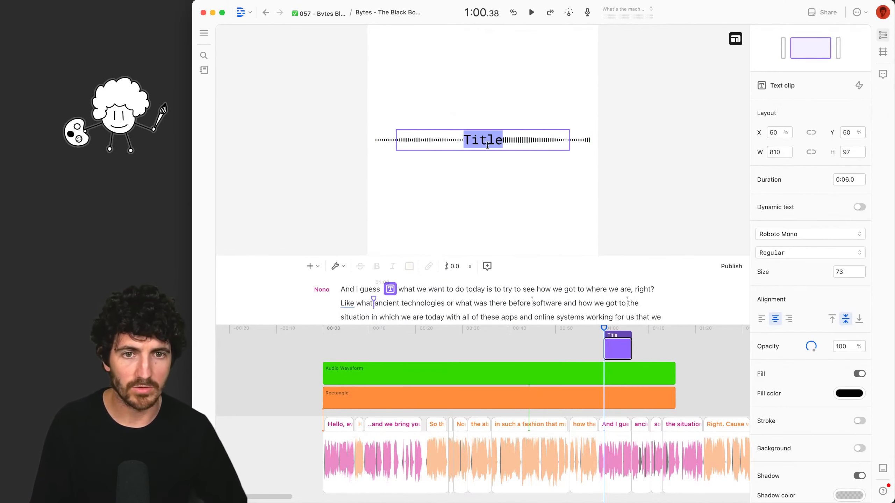
type("Aziz")
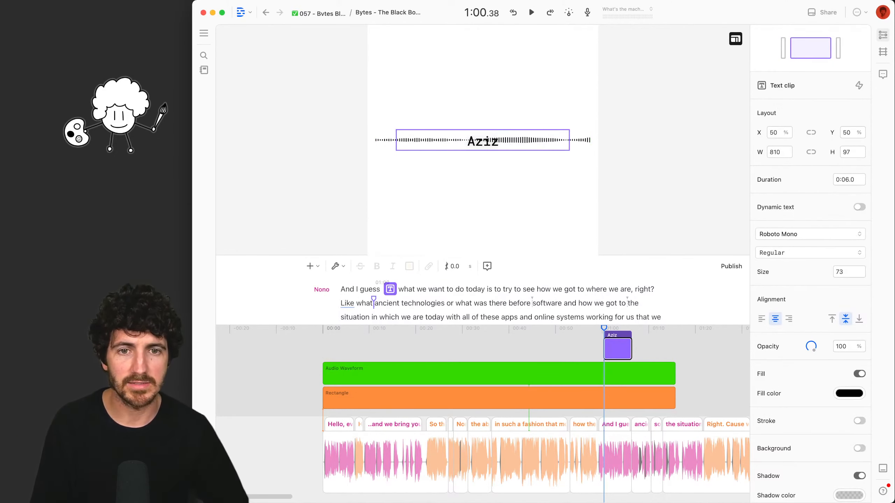
Left-align the name text and move it to the upper part of the canvas
key("super+shift+l")
left_click(379, 143)
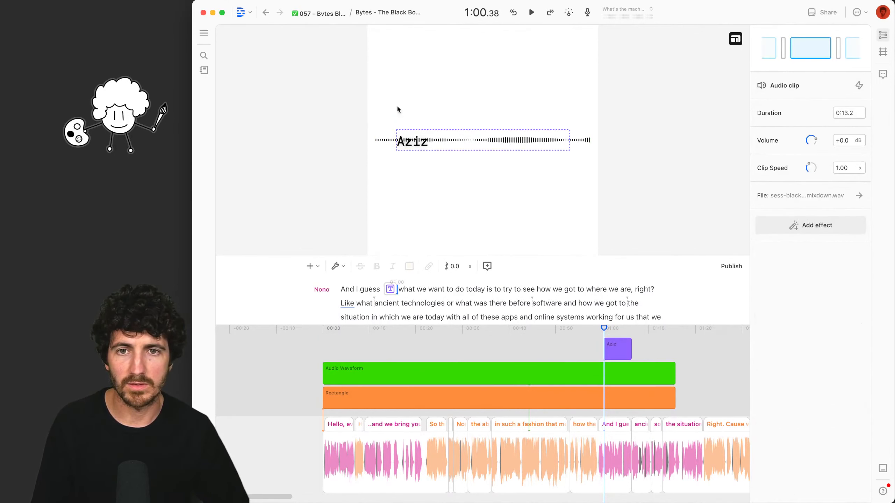
left_click_drag(405, 141, 405, 54)
Undo the name text's move, alignment and wording as well as the insertion of its text clip
key("super+z")
key("super+z")
key("super+z")
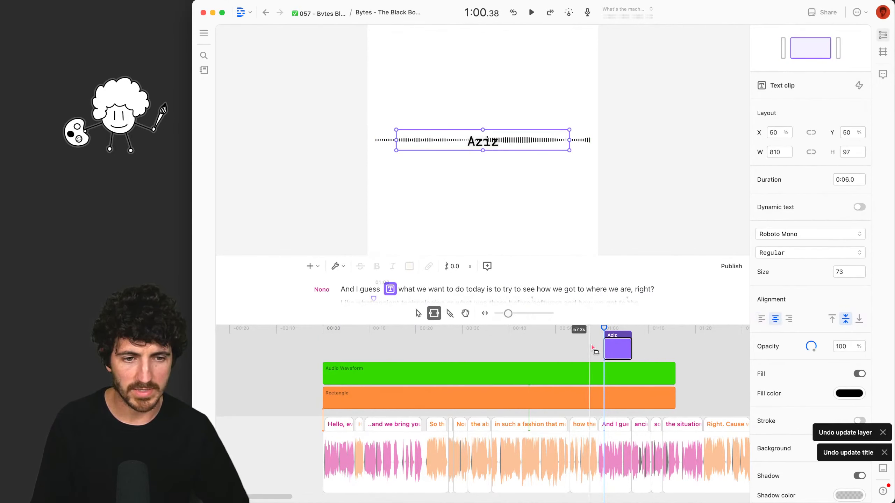
key("super+z")
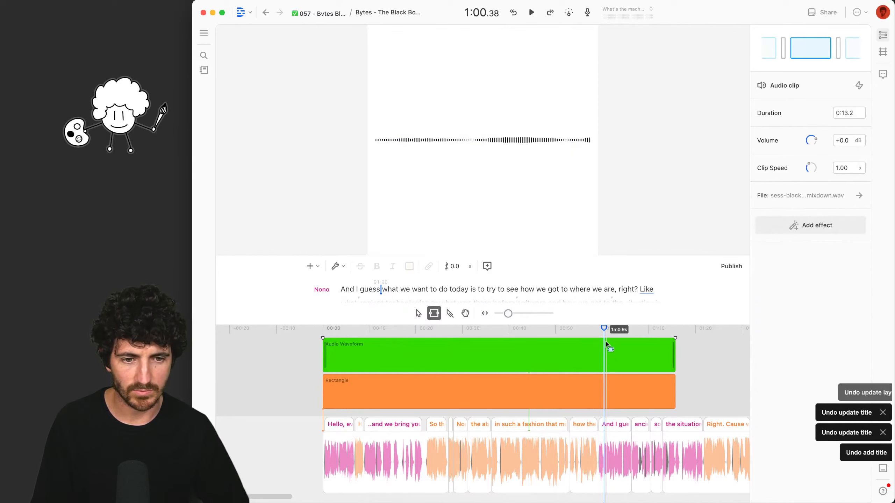
key("super+z")
key("super+shift+z")
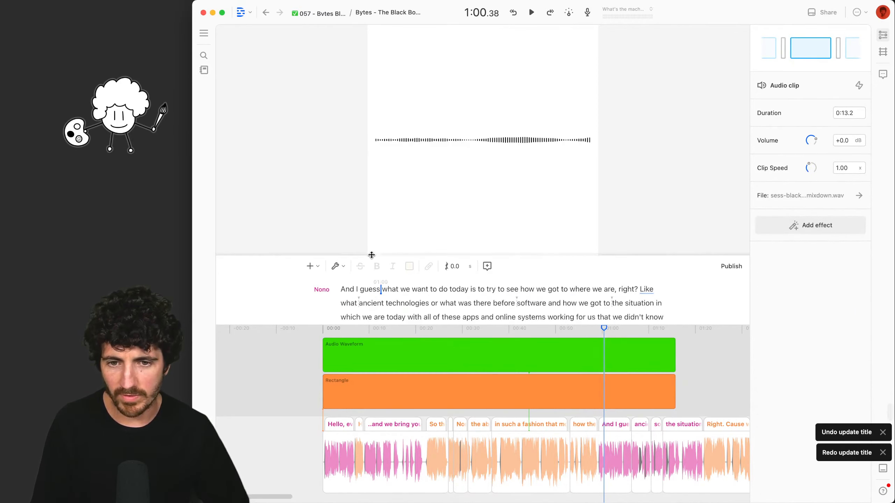
Insert a text clip with the co-host's first name at the start of the Intro and extend it to the Rectangle clip's end
left_click_drag(372, 256, 381, 90)
scroll(342, 198, "up", 10)
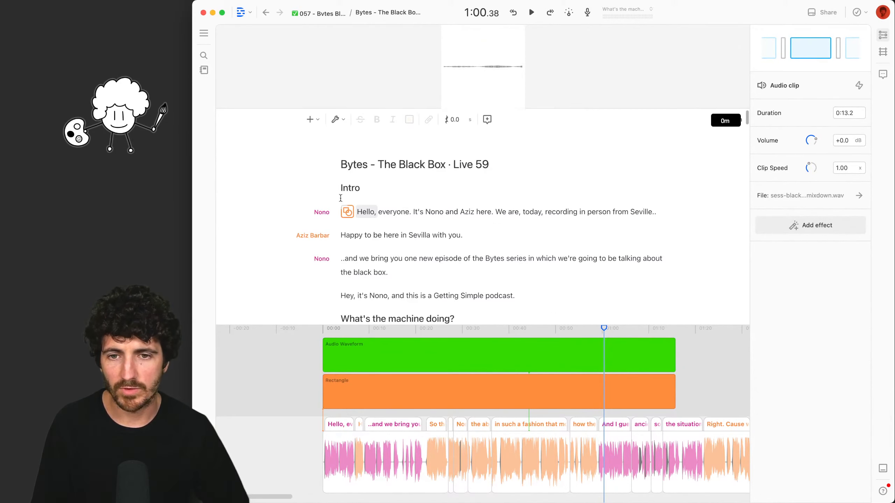
left_click(361, 211)
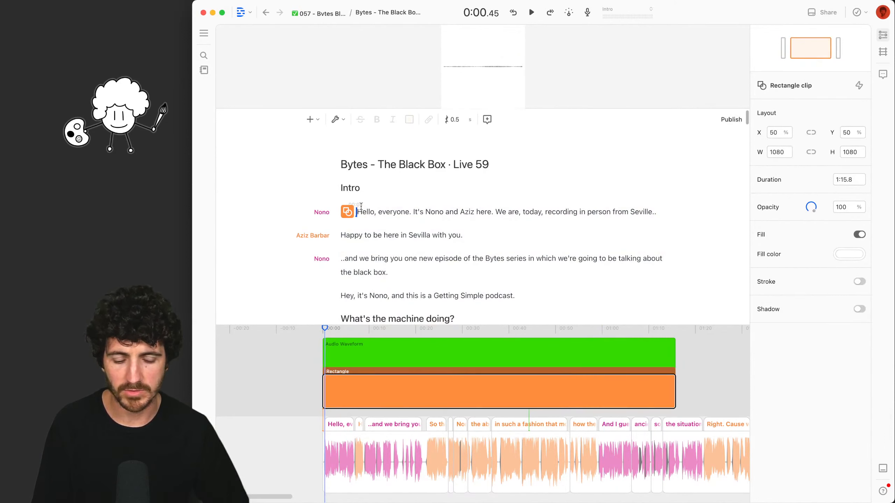
key("slash")
type("text")
key("Return")
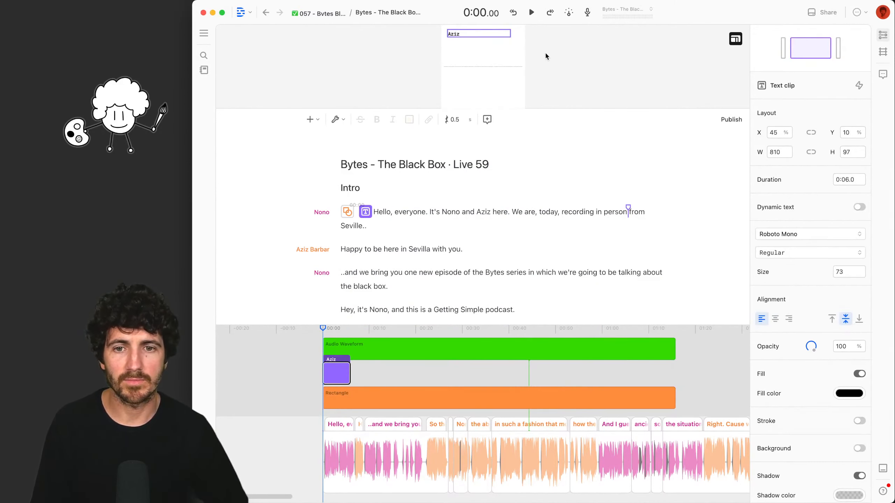
left_click(350, 371)
left_click_drag(508, 370, 674, 372)
Insert a second text clip at 0:06 containing the other host's name
key("slash")
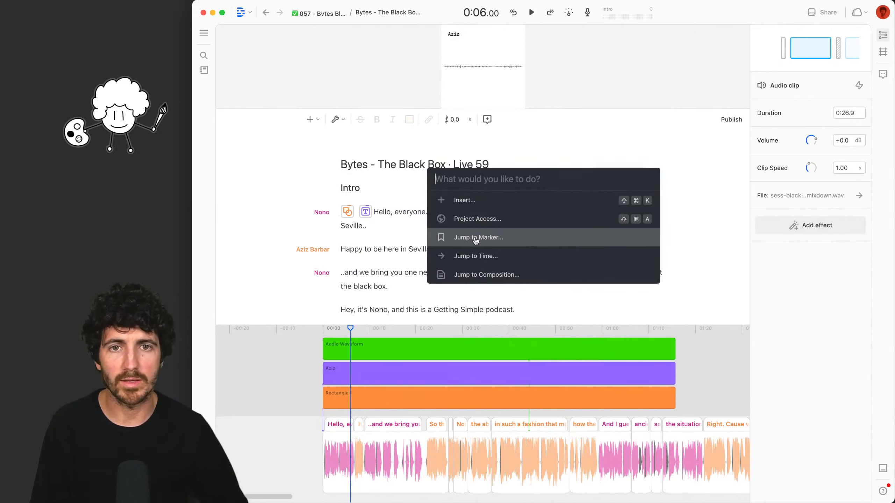
type("Text")
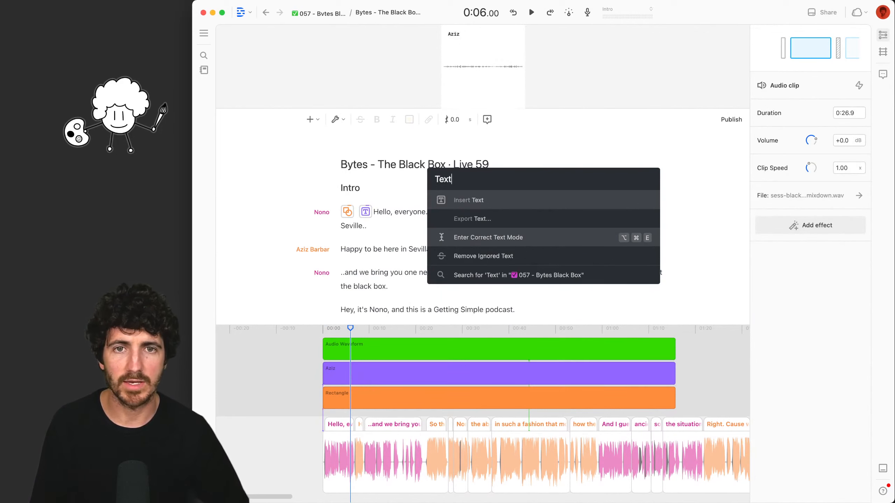
key("Return")
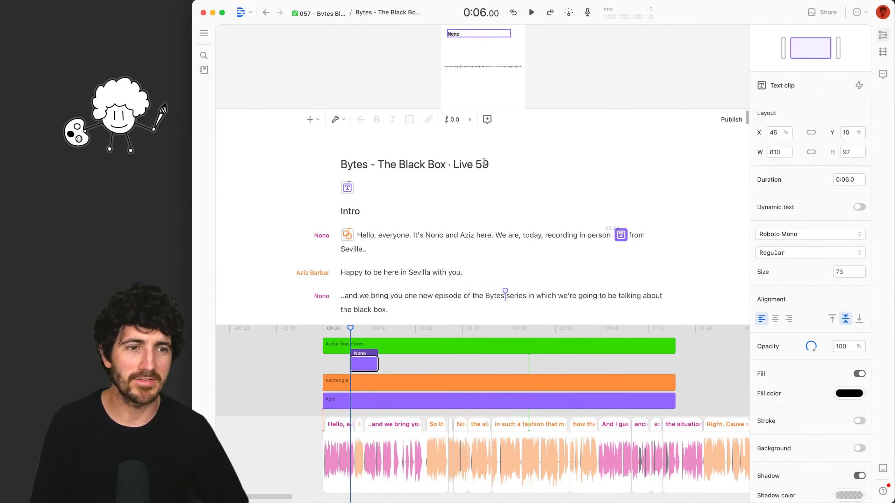
Right-align the second host's name text and extend its clip across the full length of the Rectangle clip
left_click(789, 319)
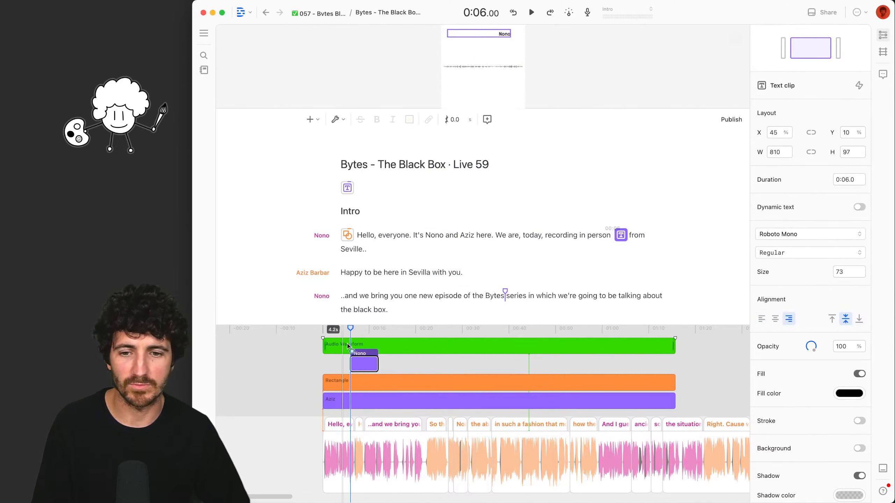
left_click_drag(351, 364, 673, 366)
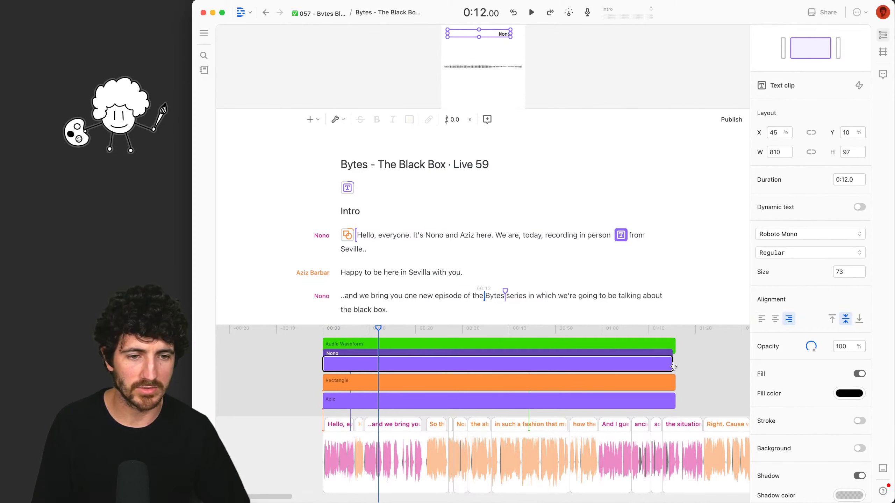
Bring both name text clips above the Audio Waveform and Rectangle clips in the layer order
right_click(365, 403)
left_click(402, 331)
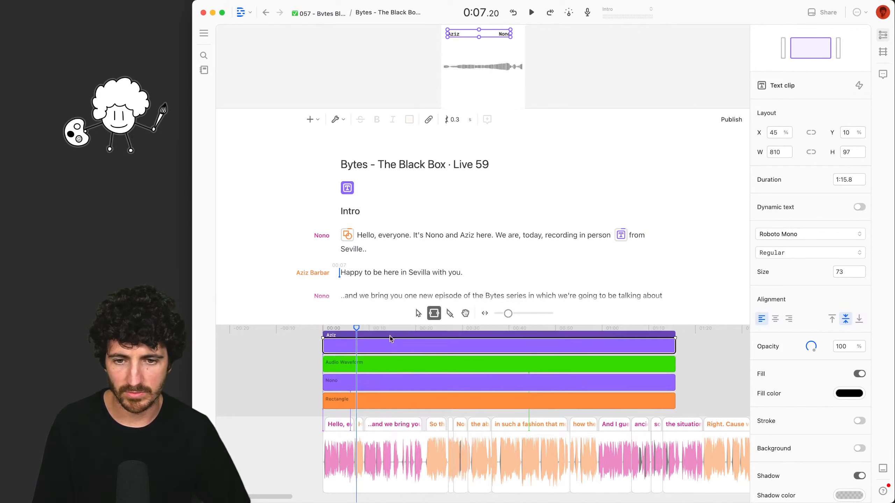
right_click(390, 339)
left_click(413, 331)
Move the right-aligned name to the canvas's lower-right corner and narrow the name boxes to about 188 (lower) and 175 (upper) wide
left_click_drag(422, 107, 419, 225)
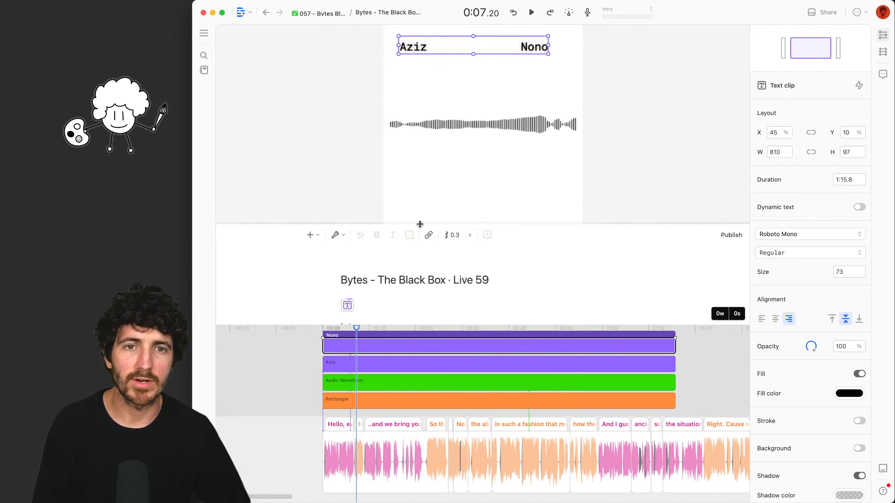
key("Escape")
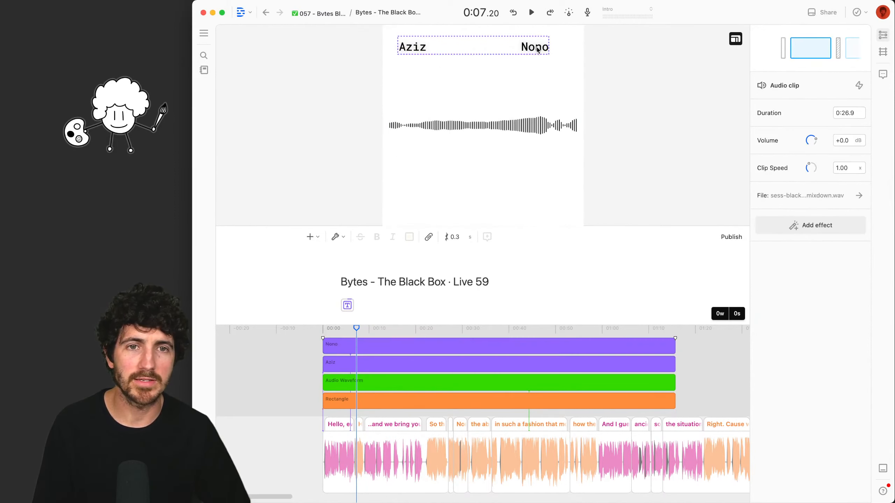
left_click_drag(539, 51, 562, 210)
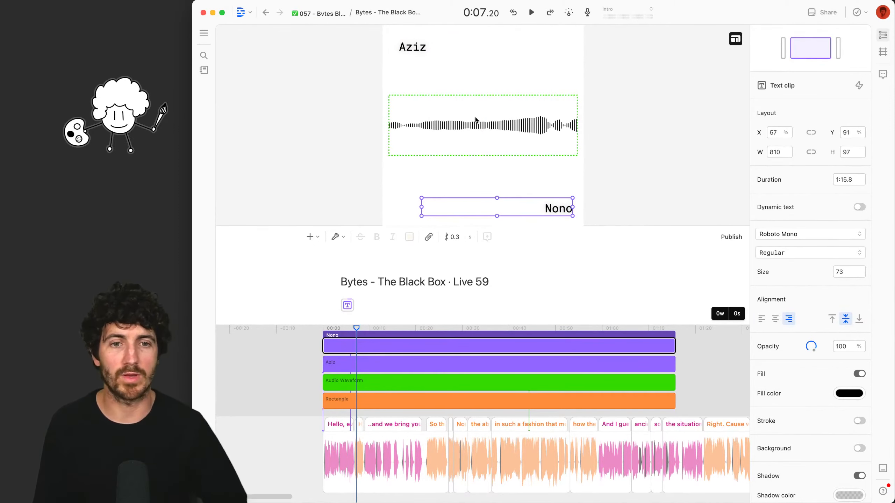
left_click_drag(421, 207, 507, 207)
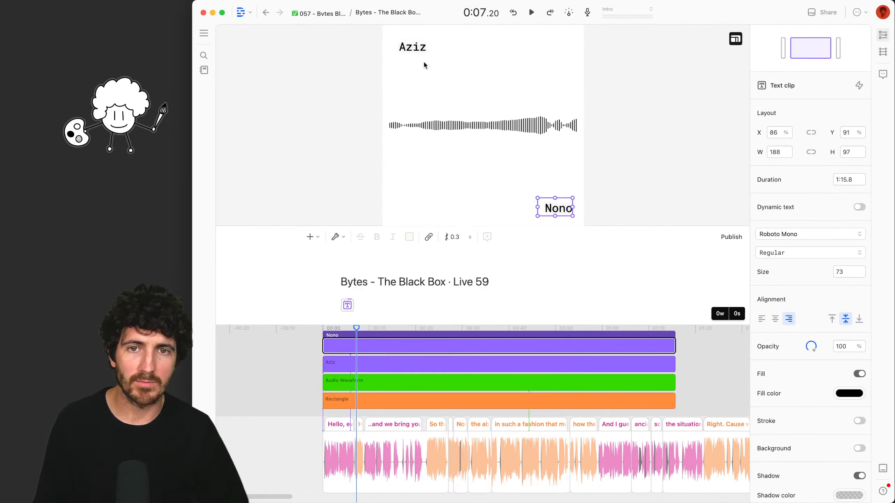
left_click(454, 47)
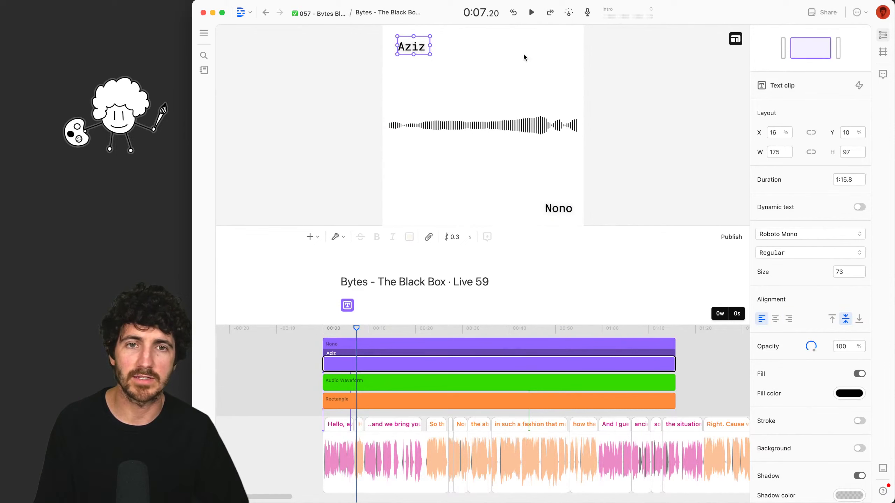
left_click(640, 76)
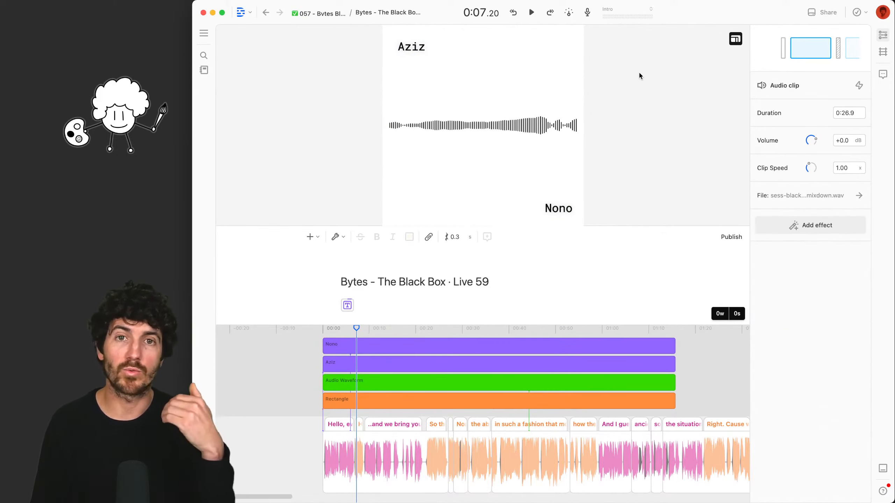
Insert a new text clip and turn on dynamic text with Transcript as its source
key("super+k")
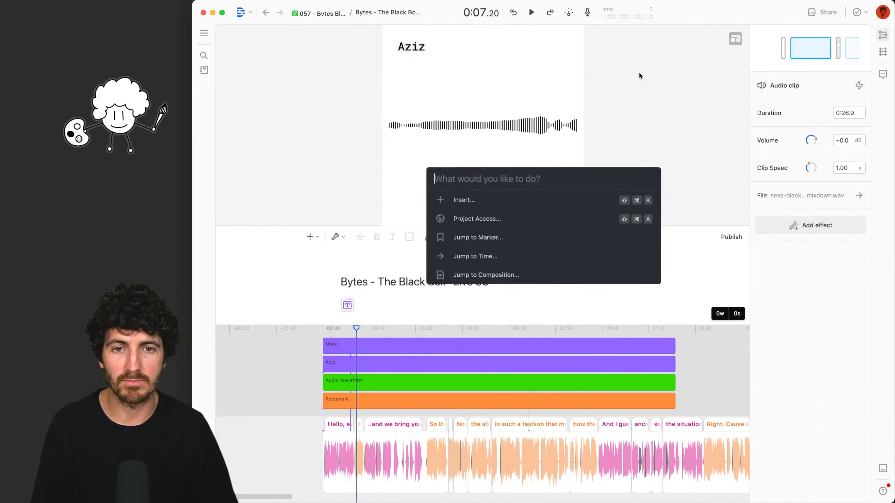
type("text")
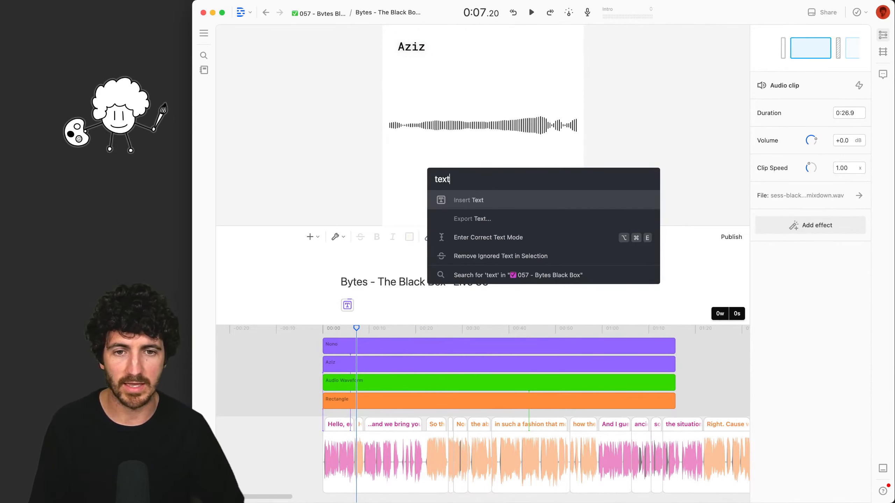
key("Return")
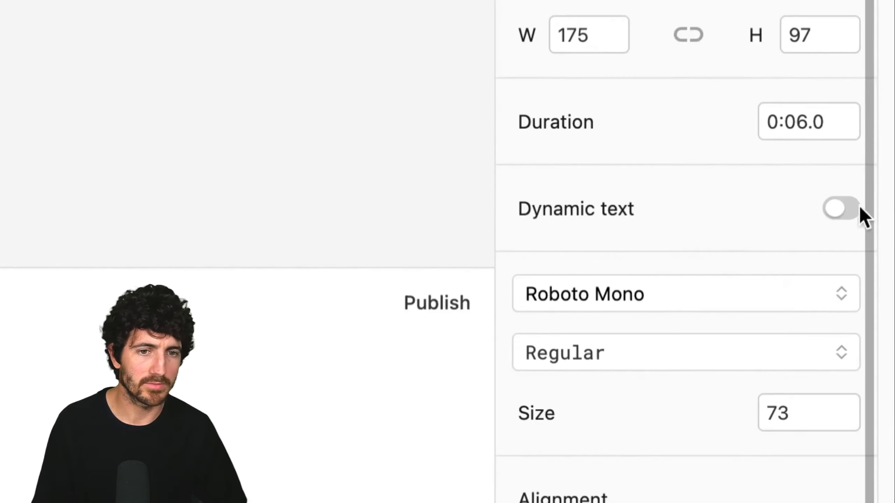
left_click(841, 216)
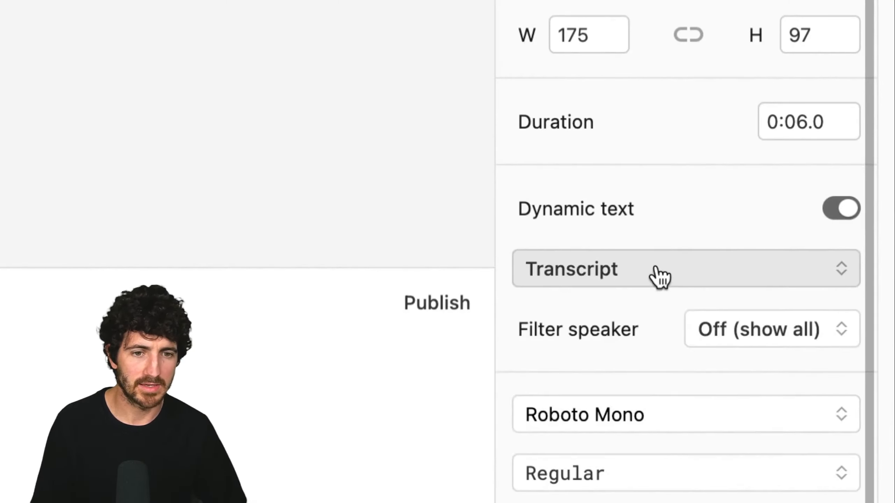
left_click(604, 277)
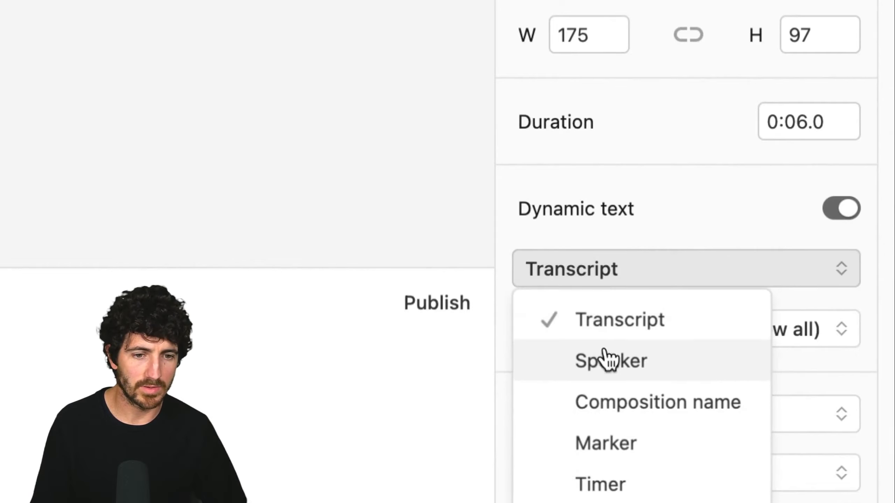
left_click(619, 316)
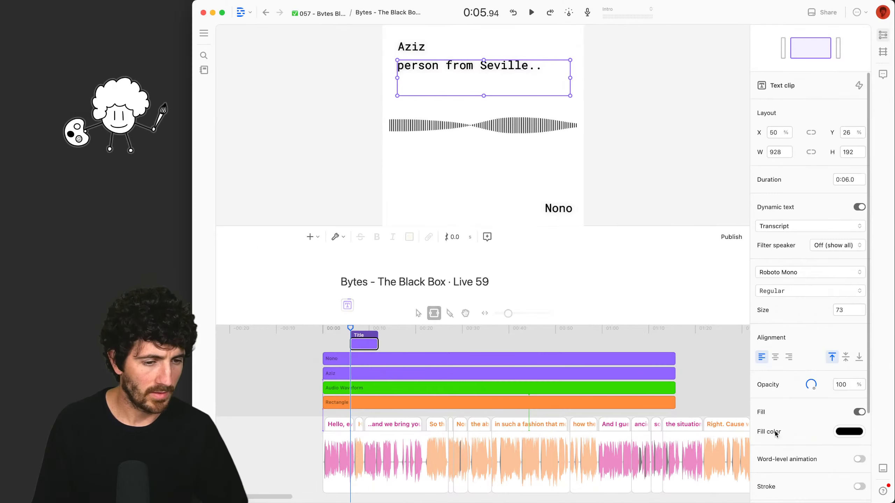
Turn off the transcript text's shadow and enlarge its box above the waveform to about 928 × 224
scroll(811, 423, "down", 3)
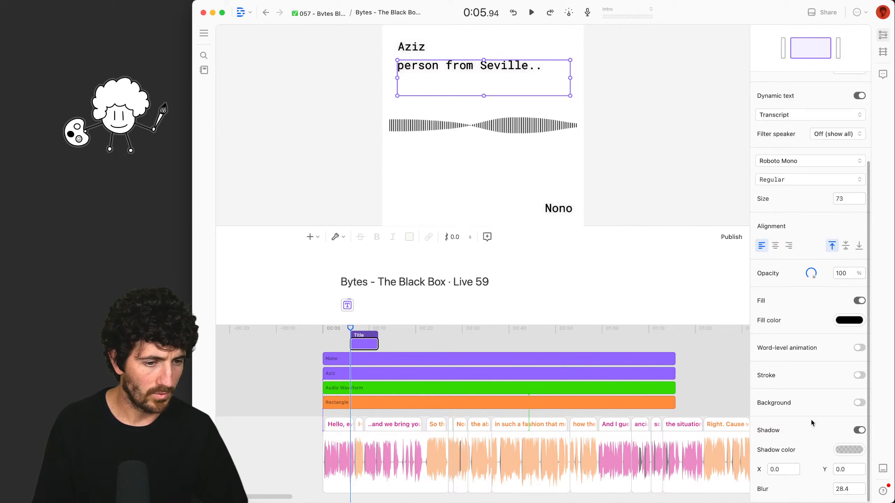
left_click(859, 430)
scroll(810, 405, "up", 3)
left_click_drag(483, 96, 484, 102)
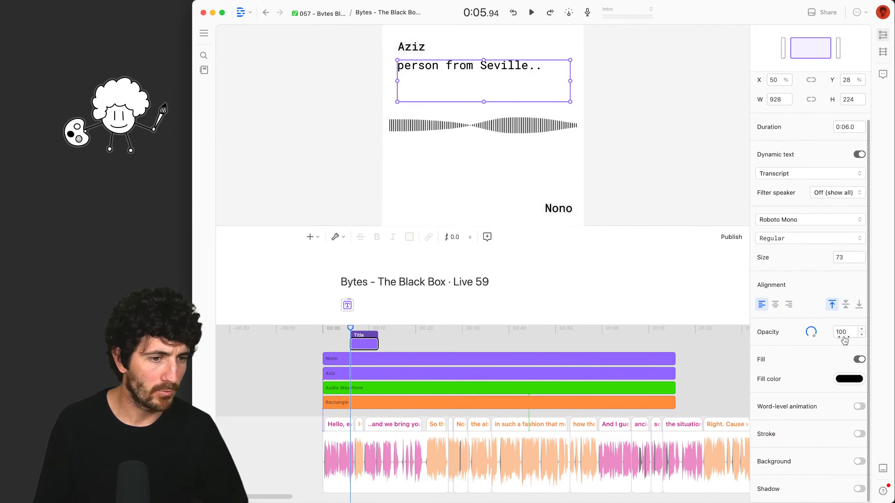
Enable word-level animation on the transcript text, with a white active word color and a magenta playhead color
left_click(859, 407)
scroll(819, 416, "down", 3)
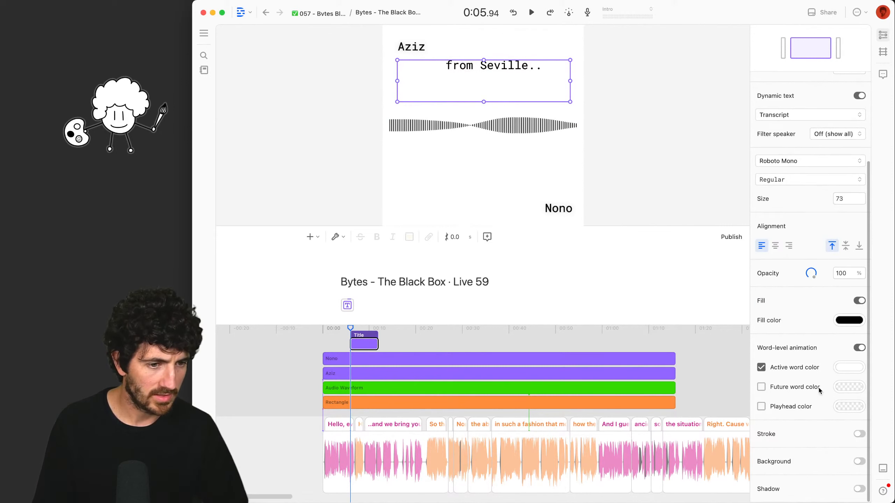
left_click(762, 407)
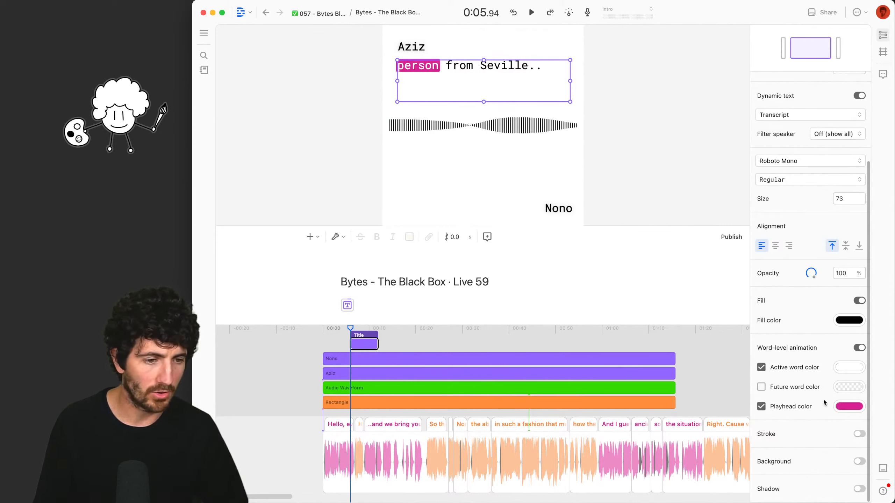
left_click(843, 407)
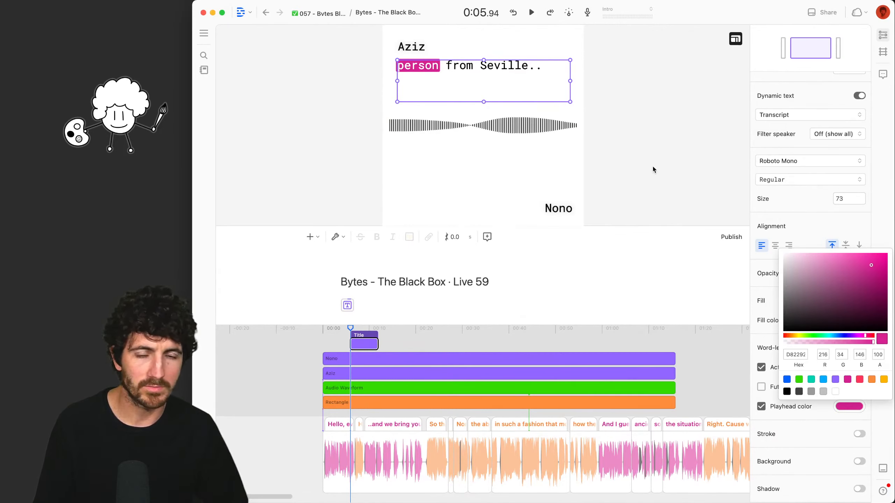
left_click(610, 112)
Insert another text clip with dynamic Transcript text and filter it to the speaker named in the canvas's lower corner
key("super+k")
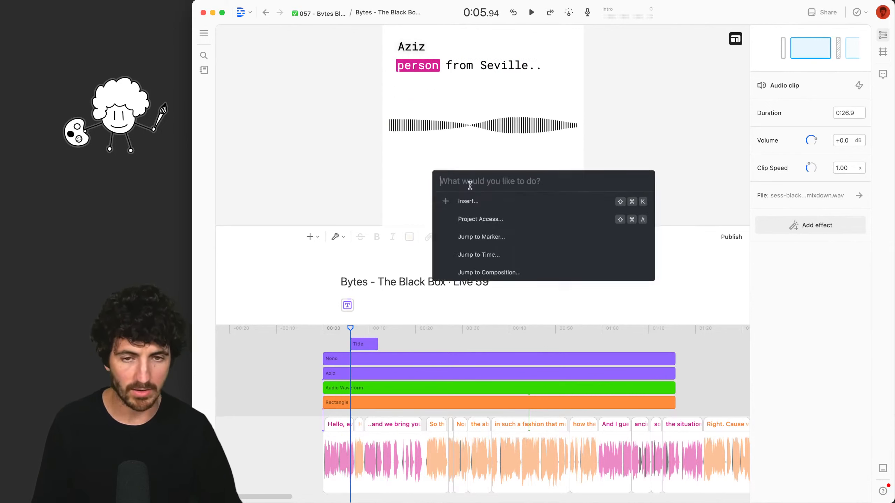
type("text")
key("Return")
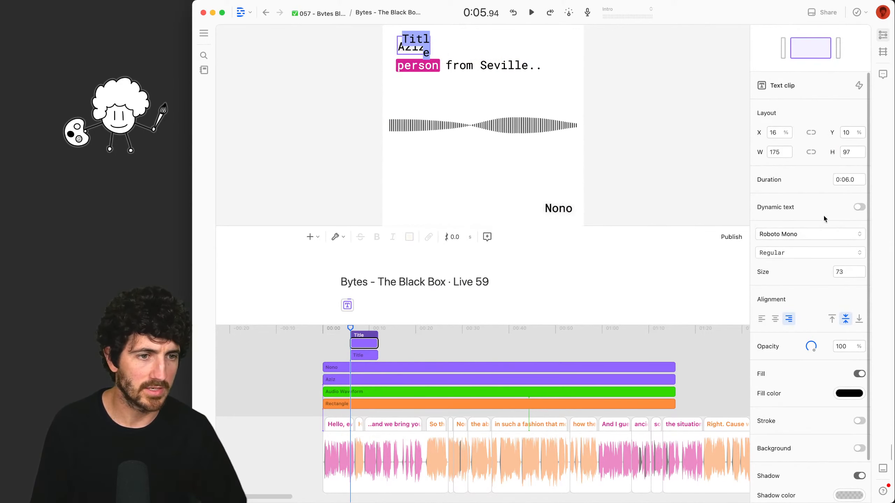
left_click(859, 208)
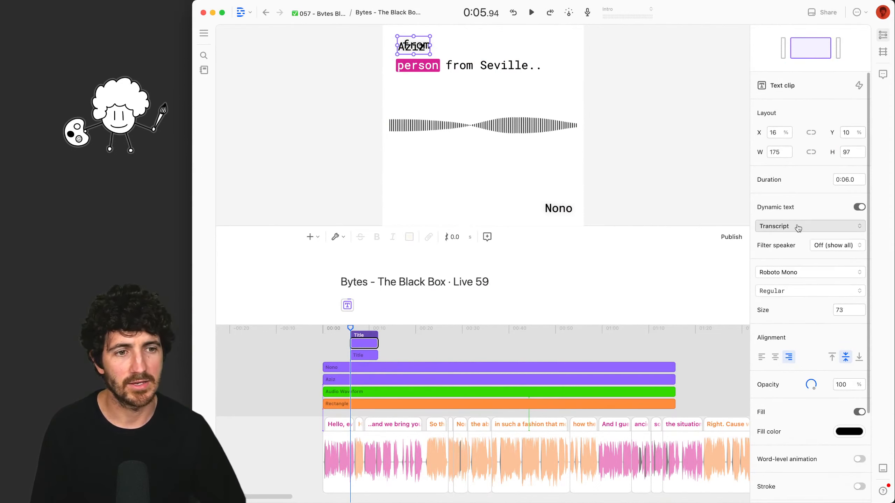
left_click(798, 227)
left_click(798, 229)
left_click(832, 245)
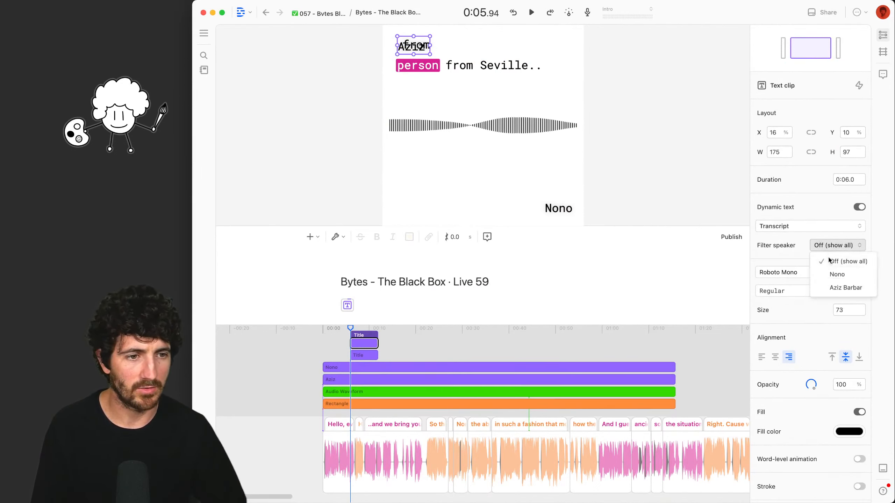
left_click(837, 275)
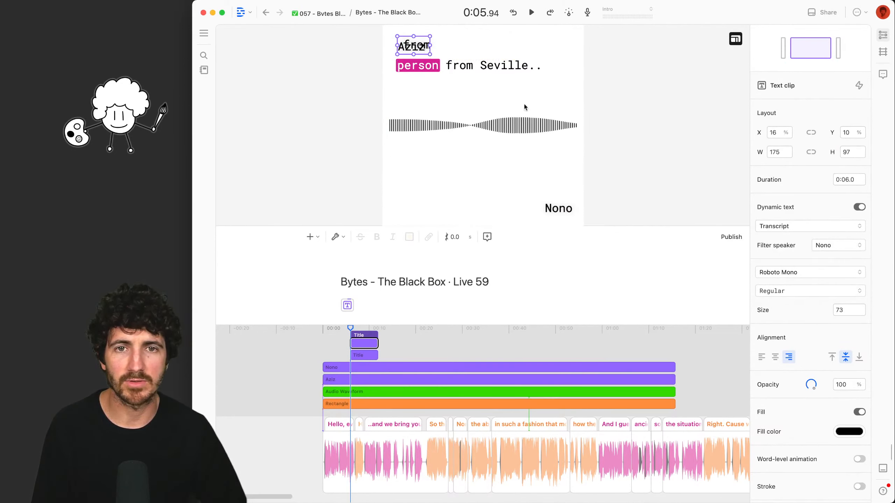
Bottom-align the second transcript text and resize its box to about 848 × 242 between the waveform and the lower name
left_click_drag(524, 107, 569, 196)
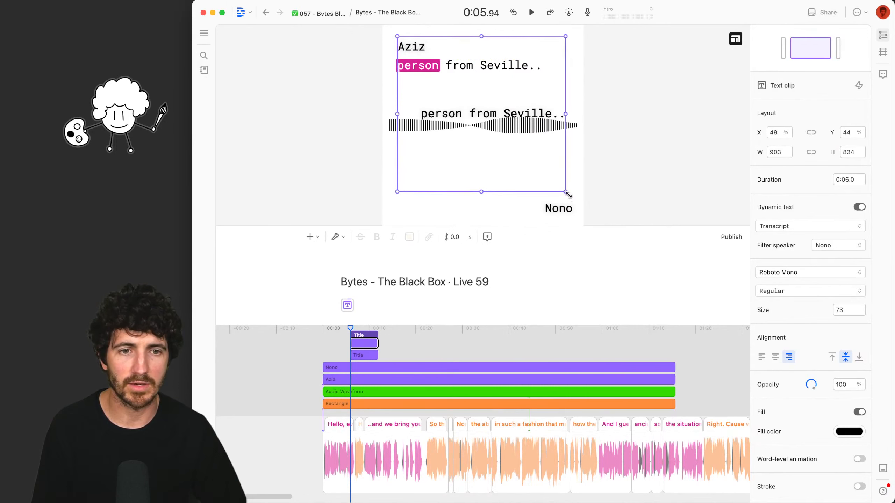
left_click(859, 357)
left_click_drag(398, 36, 411, 151)
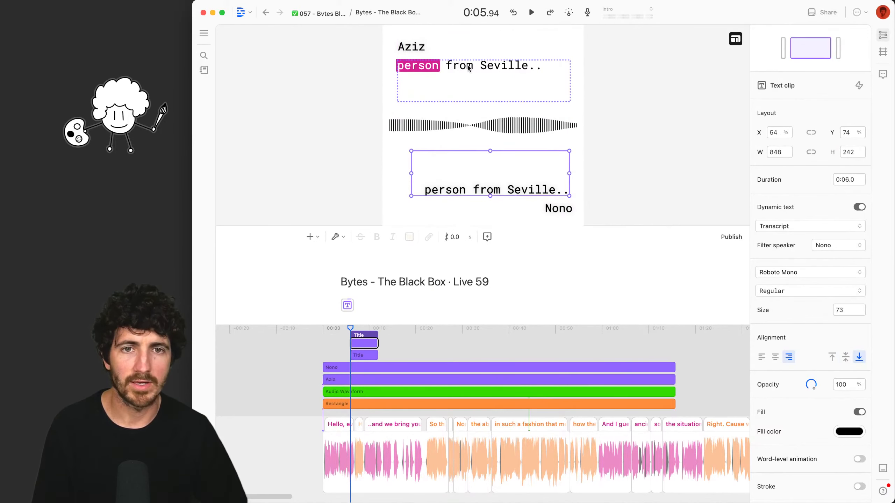
Filter the upper transcript text to the co-host as its speaker
left_click(469, 68)
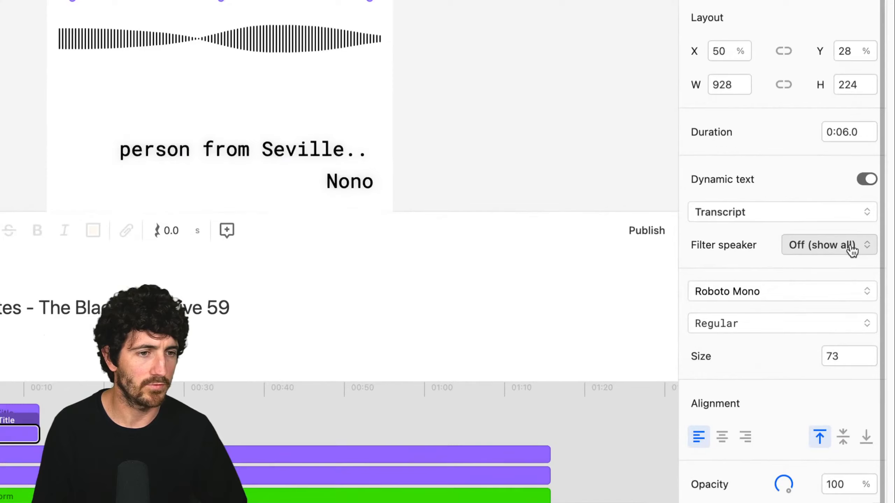
left_click(847, 247)
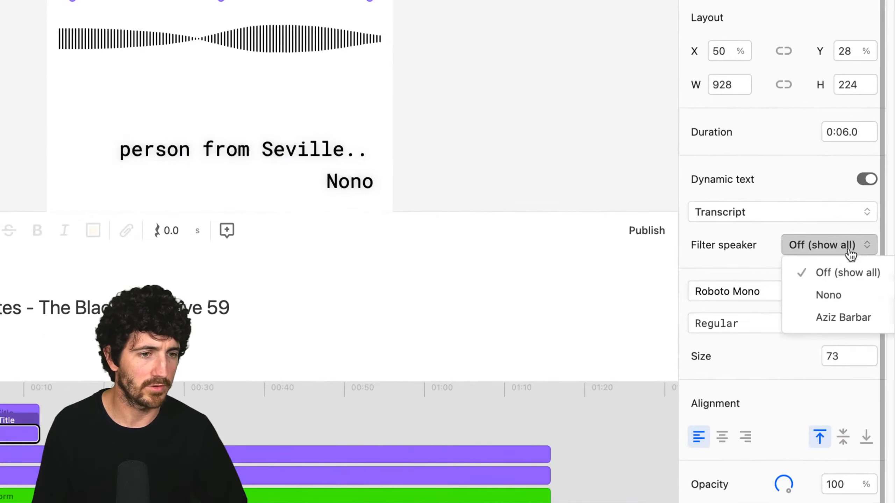
left_click(827, 319)
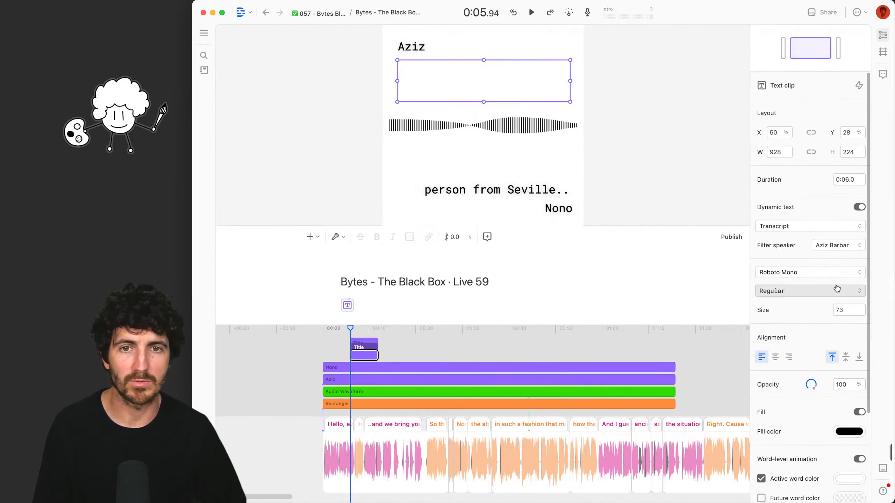
Delete the co-host's name text clip from the upper part of the canvas
double_click(415, 46)
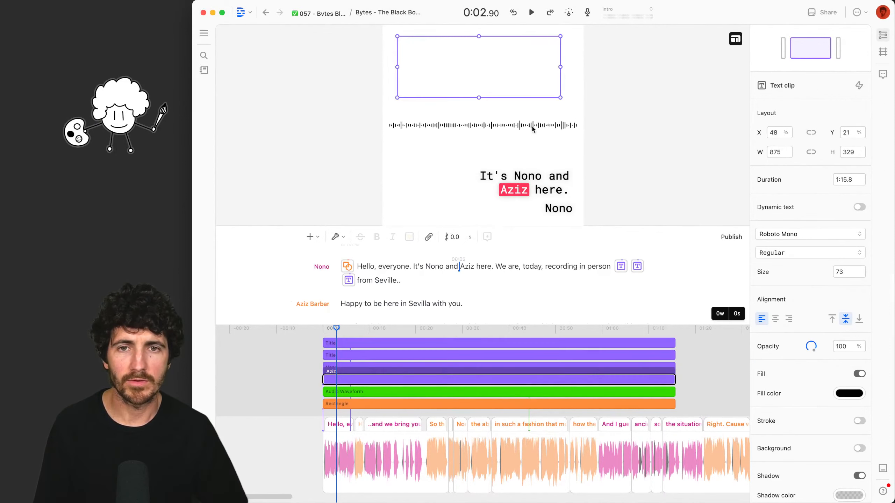
left_click_drag(532, 129, 563, 100)
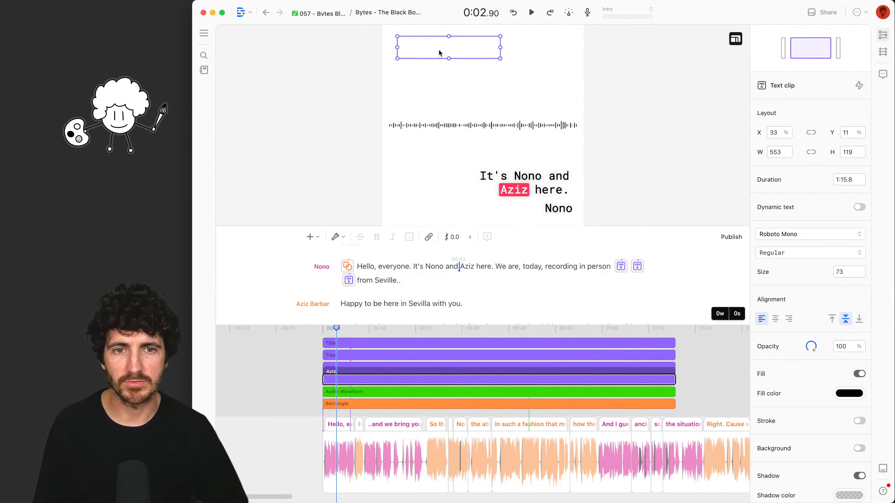
left_click(389, 466)
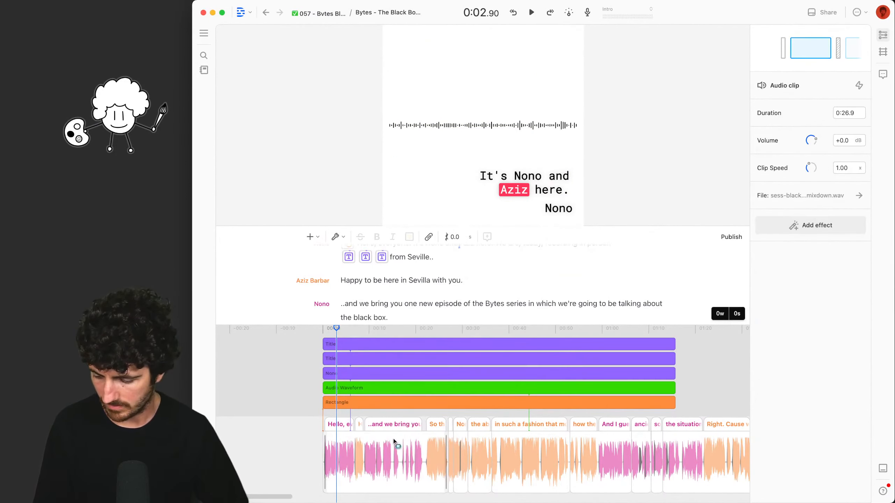
Insert a text clip with the co-host's full name at the start of the timeline, aligned to the left and top of its box
left_click(322, 329)
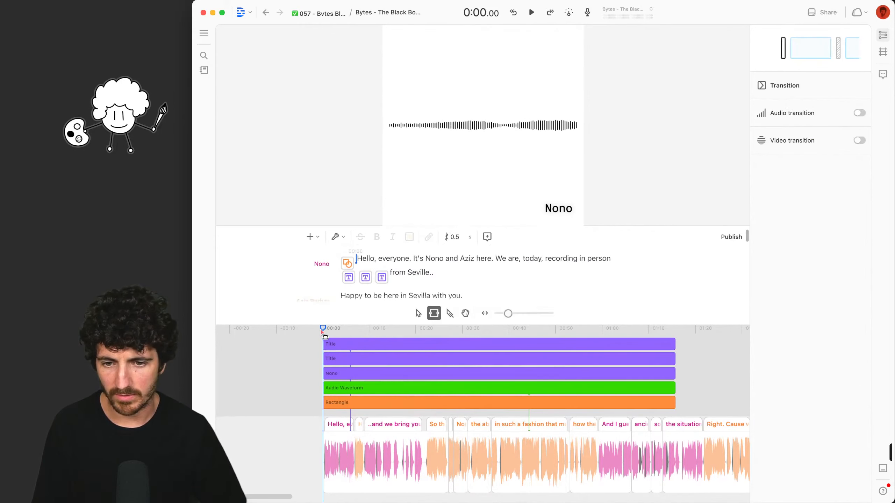
key("super+k")
type("text")
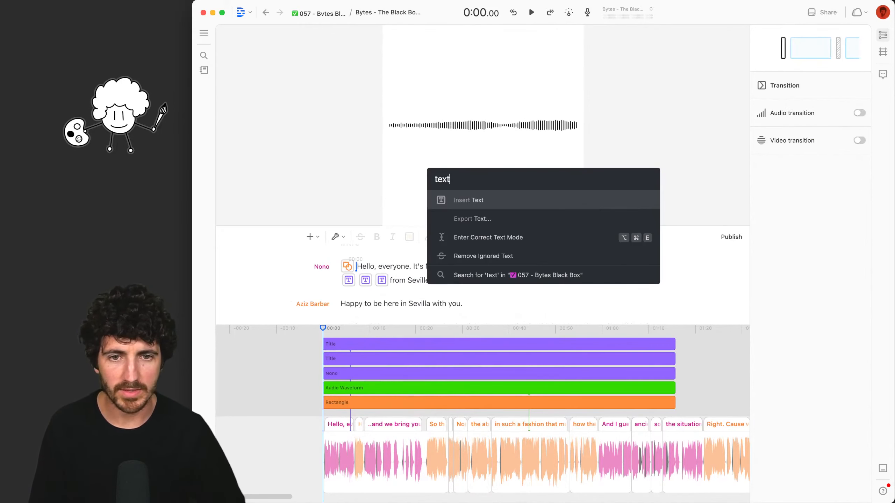
key("Return")
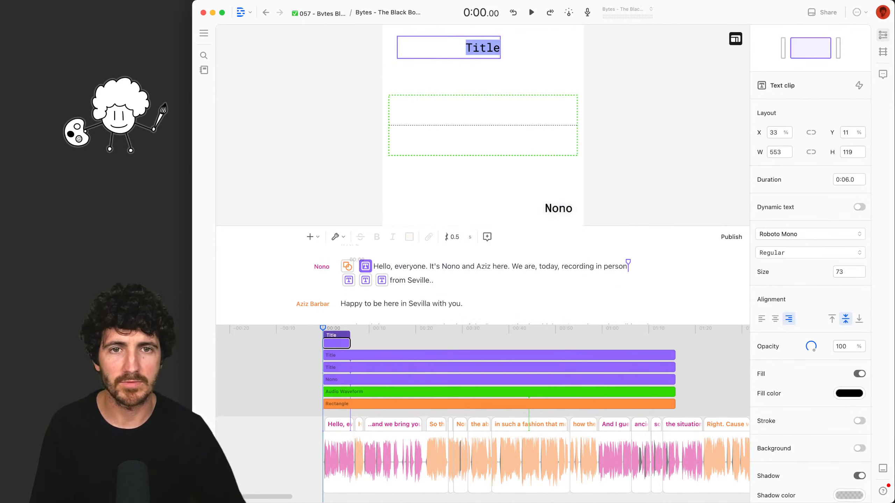
type("Aziz Barbar")
left_click(832, 319)
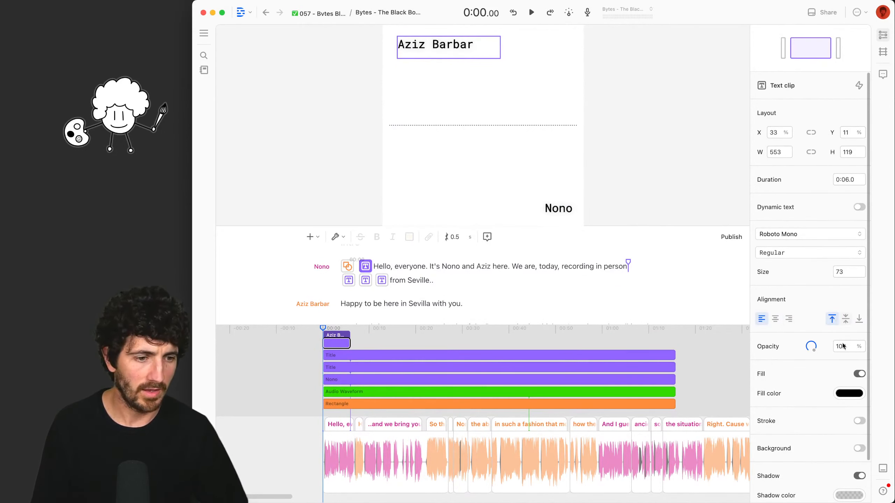
left_click(657, 158)
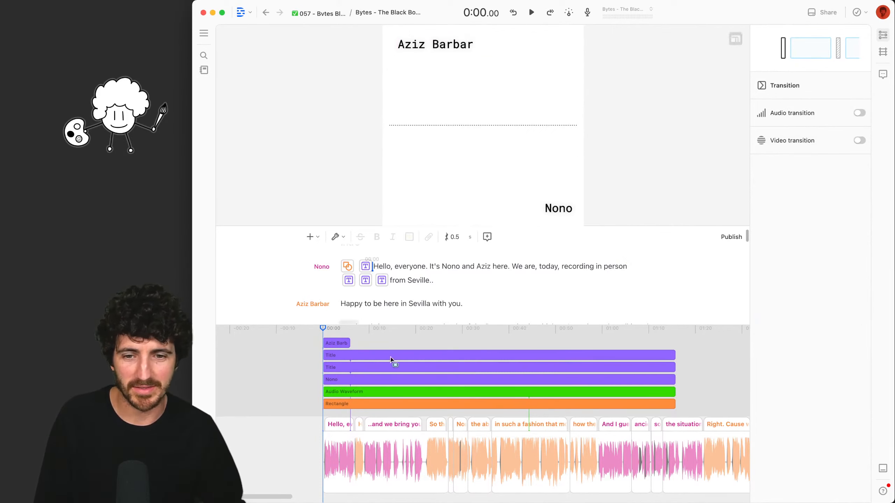
Turn off the shadow on both speaker names and extend the co-host's name clip to the full 1:15.8 duration
left_click(564, 210)
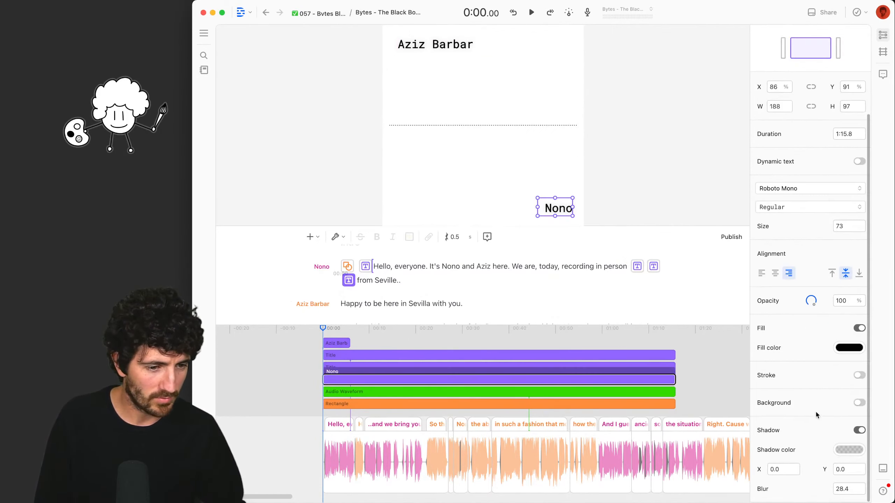
left_click(859, 431)
left_click(348, 328)
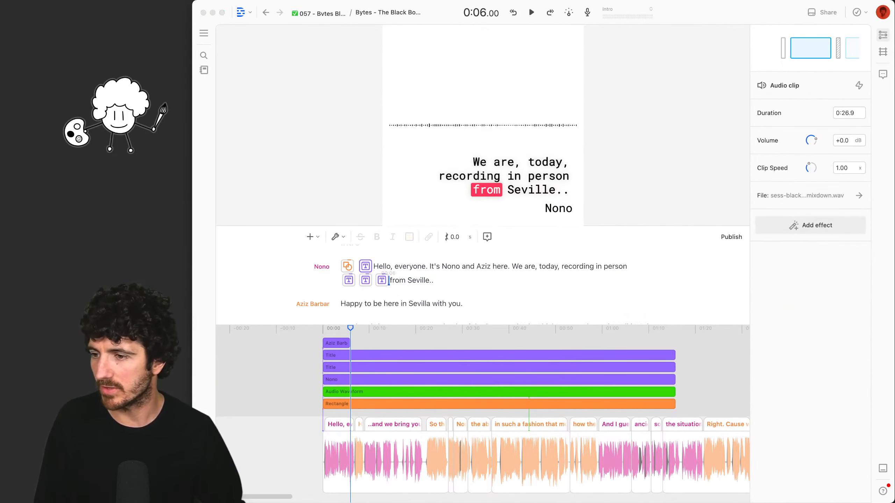
scroll(341, 260, "down", 3)
scroll(365, 271, "up", 1)
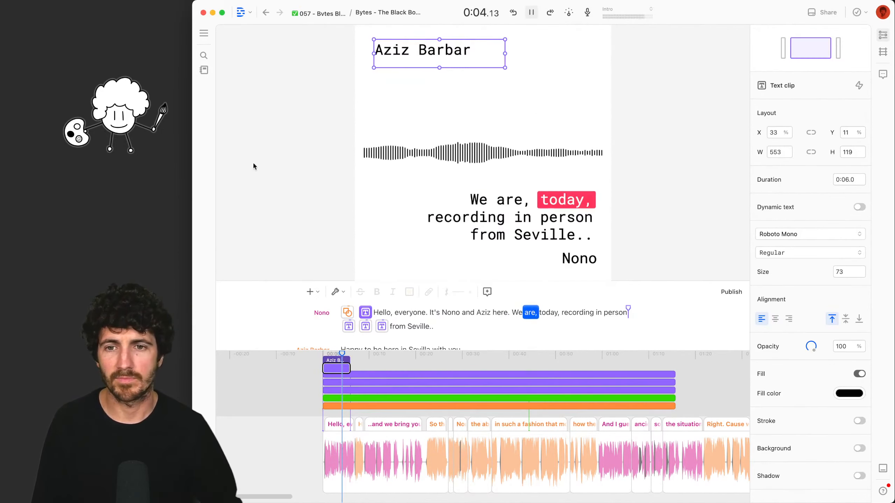
left_click(261, 162)
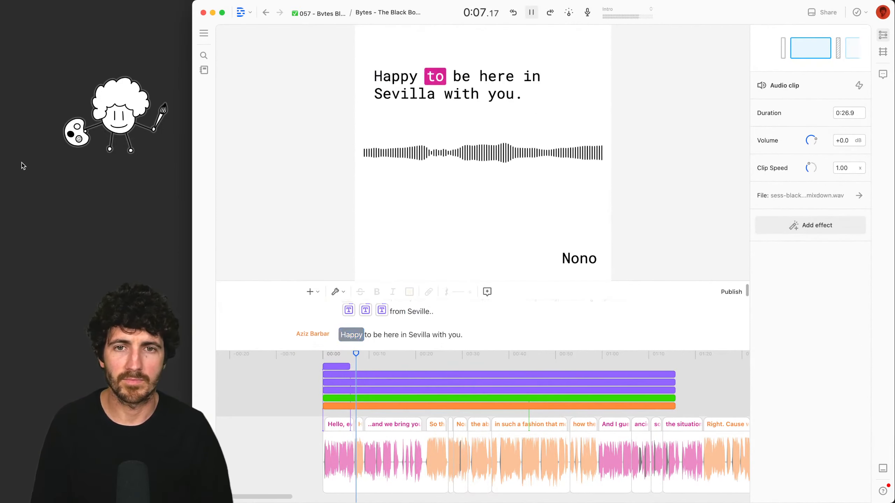
key("space")
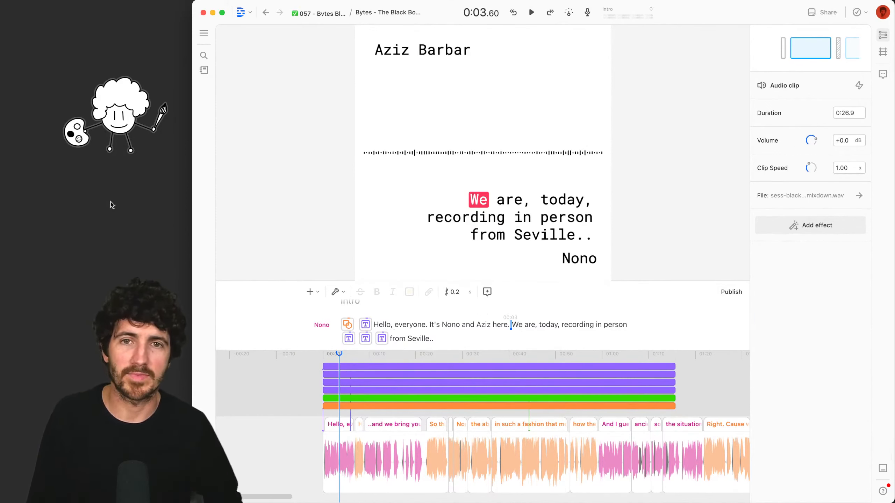
Set the font of both speaker names to Roboto Mono Medium
left_click(587, 263)
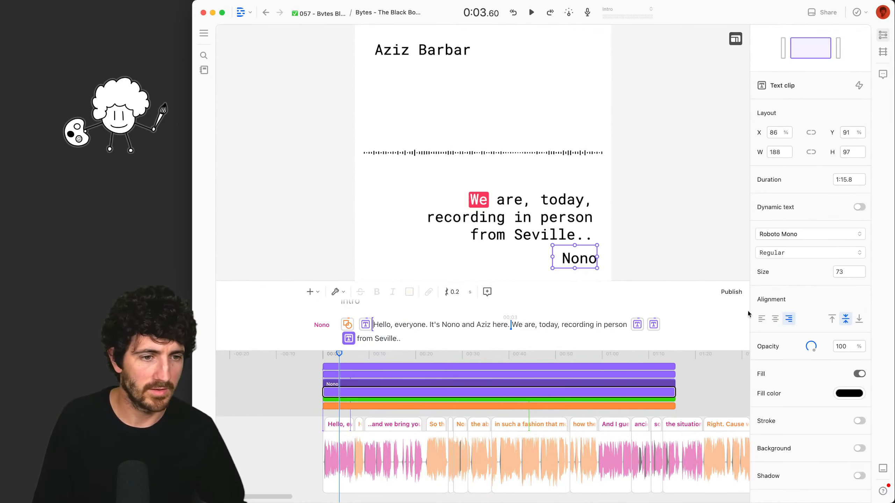
left_click(807, 235)
left_click(788, 316)
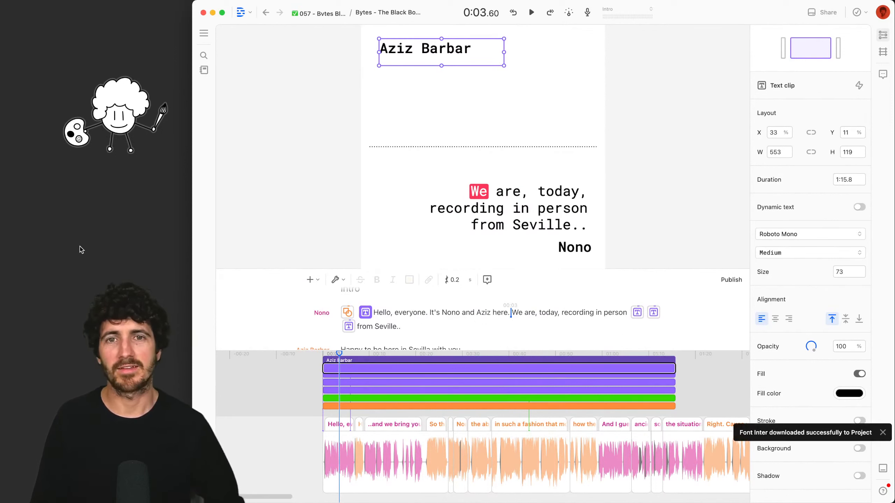
Play back the composition and review both speakers' animated captions with the waveform between them
key("space")
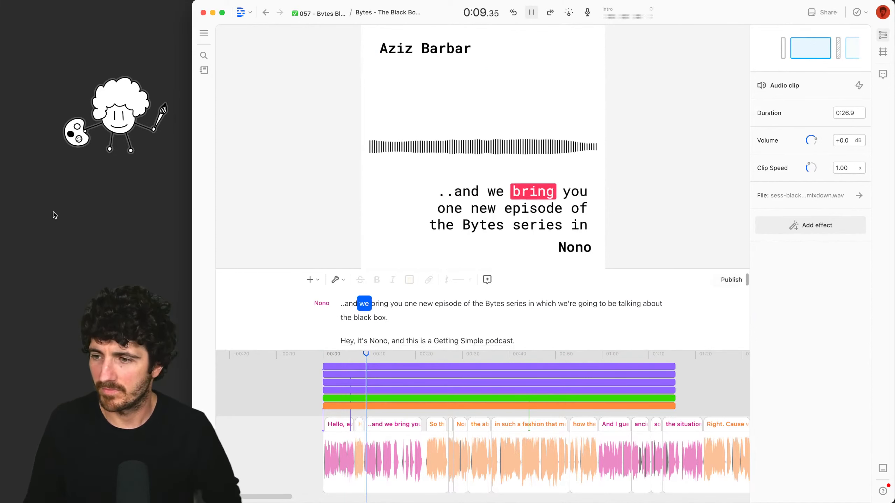
key("super+Tab")
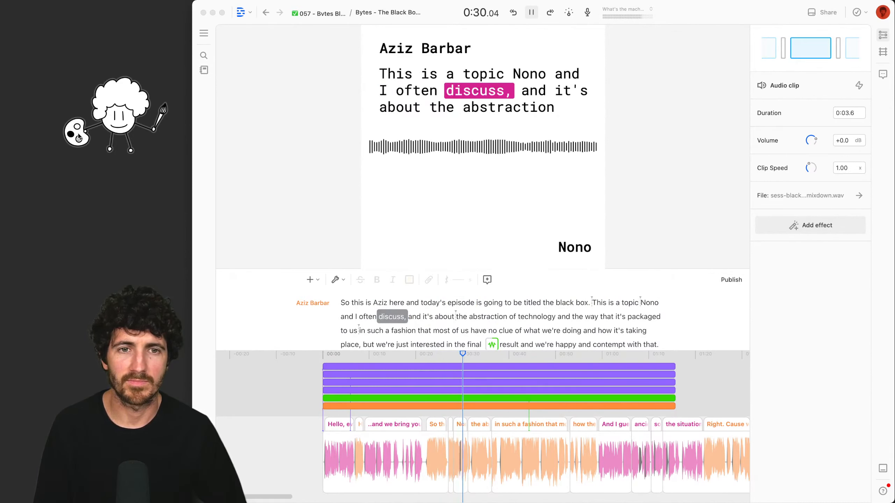
left_click(296, 305)
key("space")
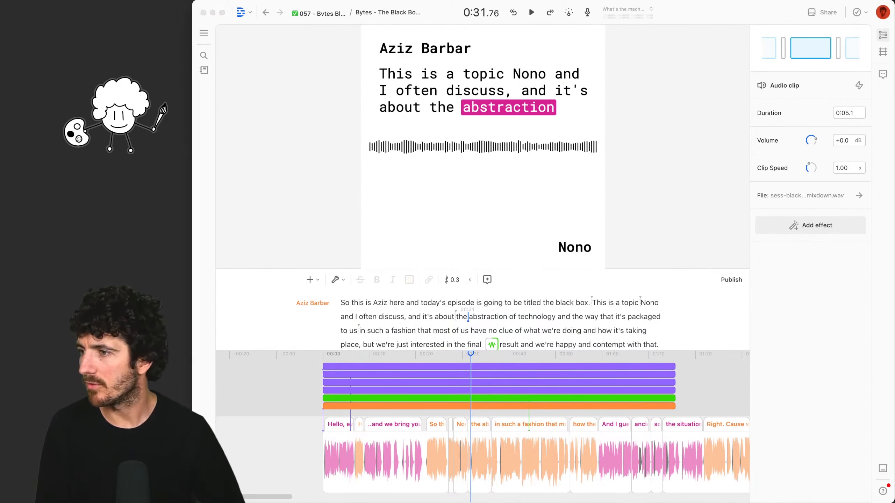
left_click(497, 171)
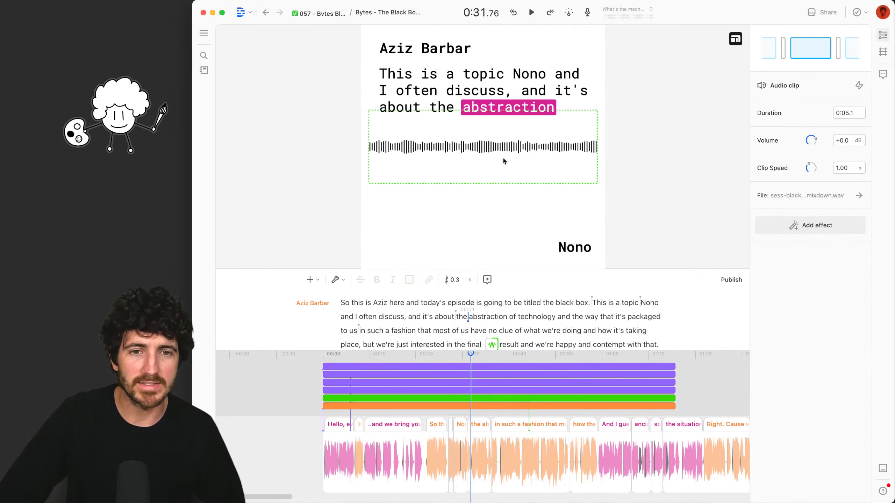
left_click(475, 169)
left_click(652, 146)
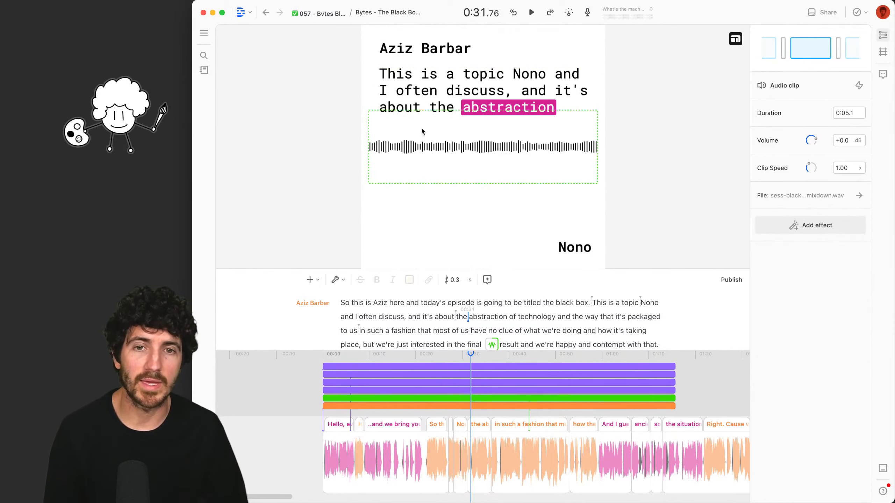
scroll(517, 325, "down", 3)
left_click_drag(522, 268, 523, 247)
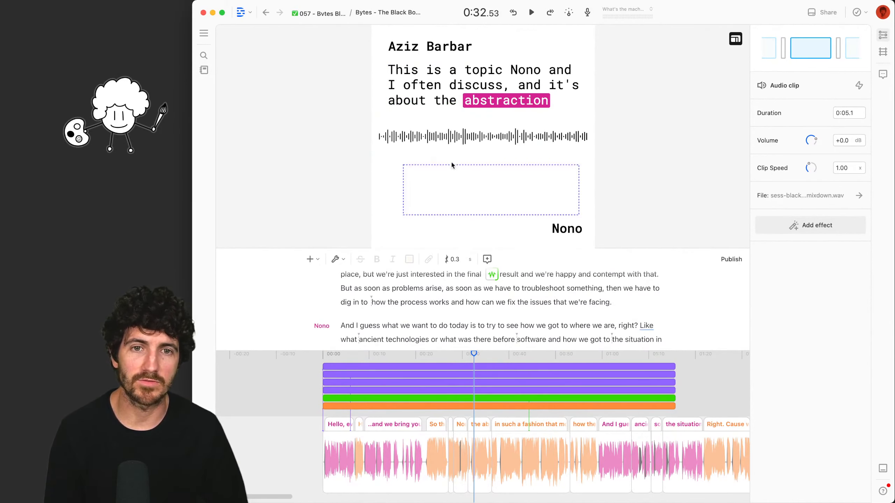
left_click(487, 141)
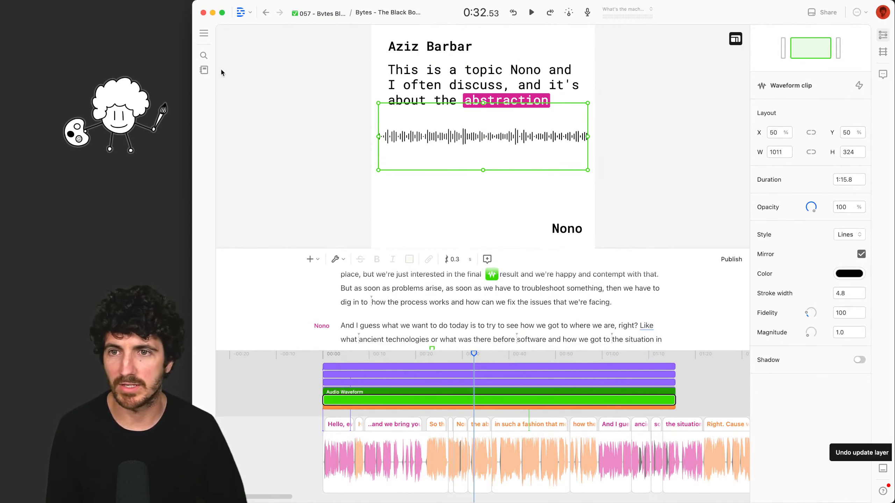
Duplicate the Bytes - The Black Box · Live 59 composition and rename the copy Bytes - The Black Box · Live 59 · v2
left_click(204, 35)
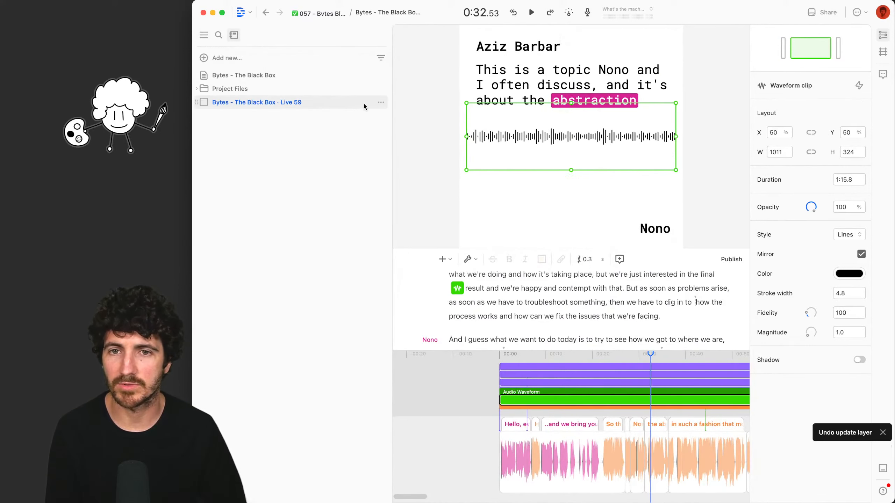
left_click(381, 102)
left_click(319, 150)
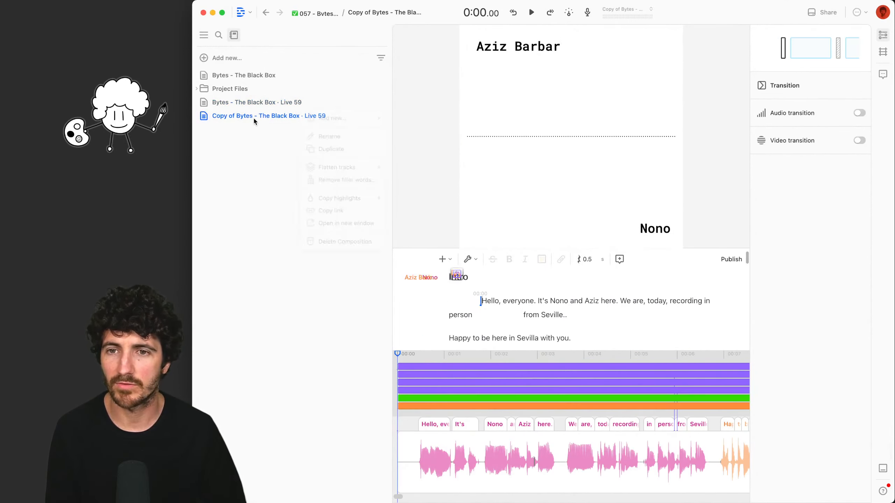
right_click(254, 115)
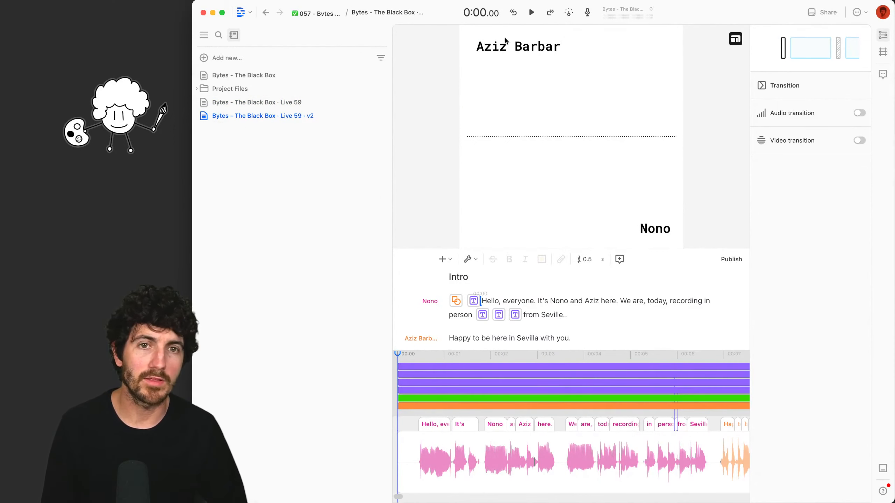
Turn the upper name text into dynamic Speaker text and play the composition up to the co-host's first line
left_click(504, 48)
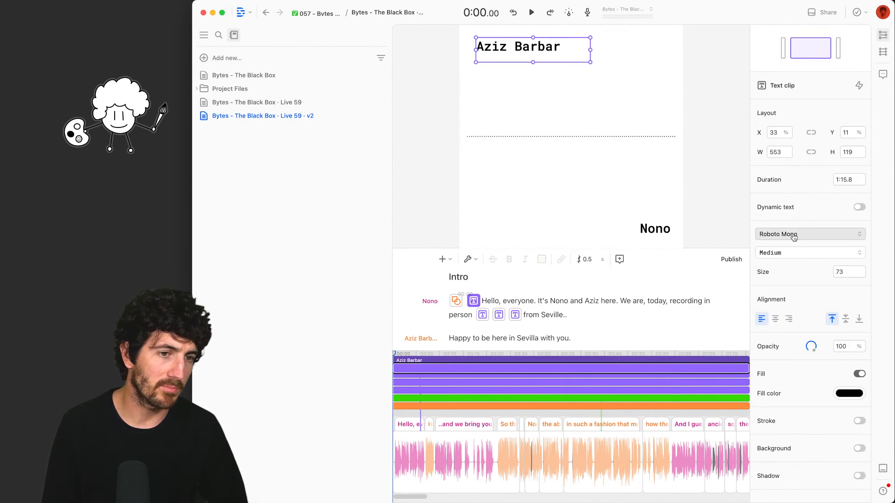
left_click(858, 211)
left_click(794, 228)
left_click(783, 253)
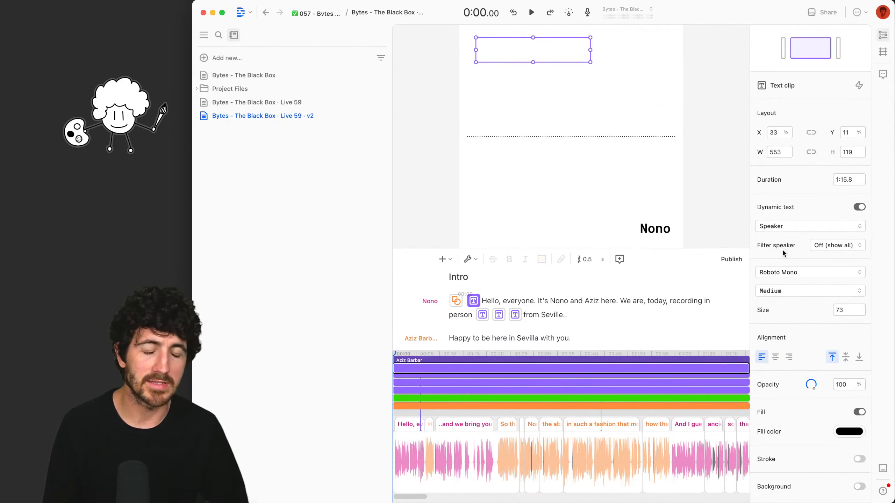
left_click(426, 371)
key("space")
key("space")
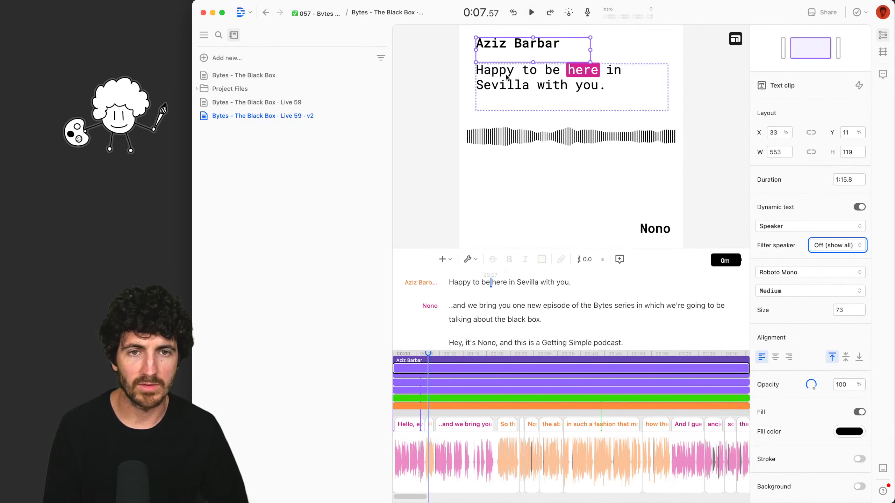
Set the speaker filter of the upper transcript text to Off (show all)
left_click(507, 79)
left_click(834, 249)
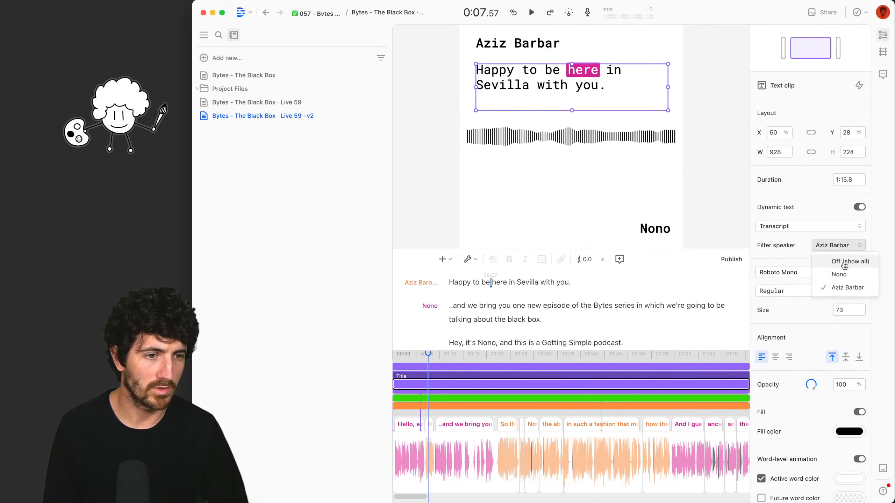
left_click(841, 263)
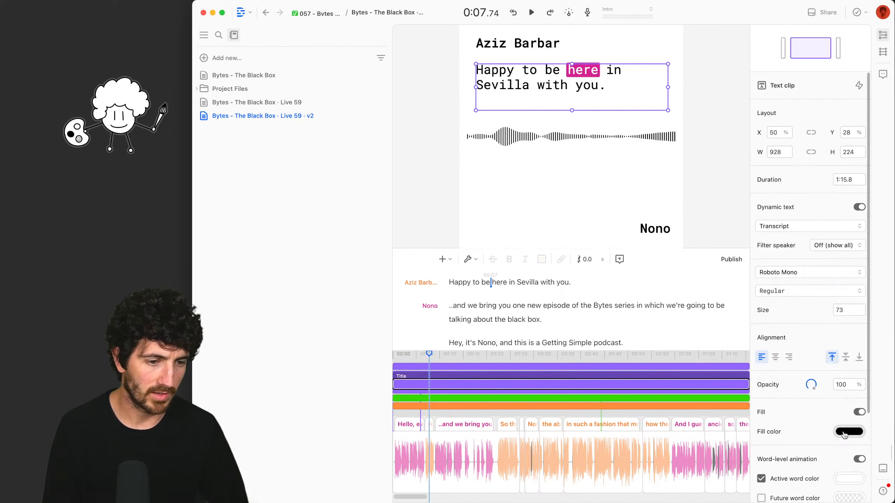
Set the playhead color of the upper transcript's word-level animation to black
scroll(824, 428, "down", 4)
left_click(849, 412)
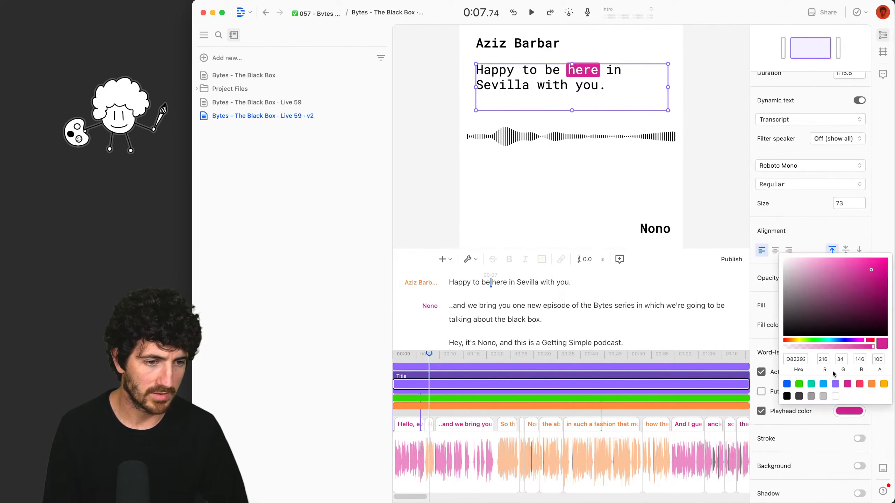
left_click(787, 384)
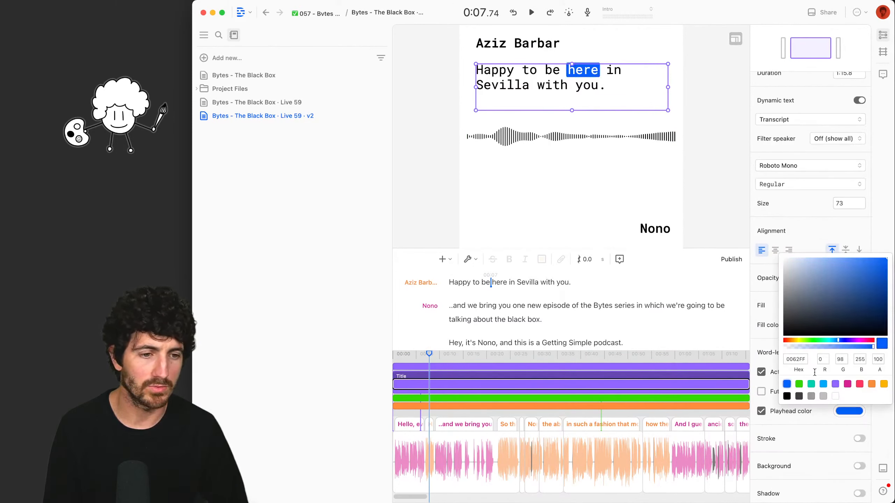
left_click(787, 397)
left_click(437, 154)
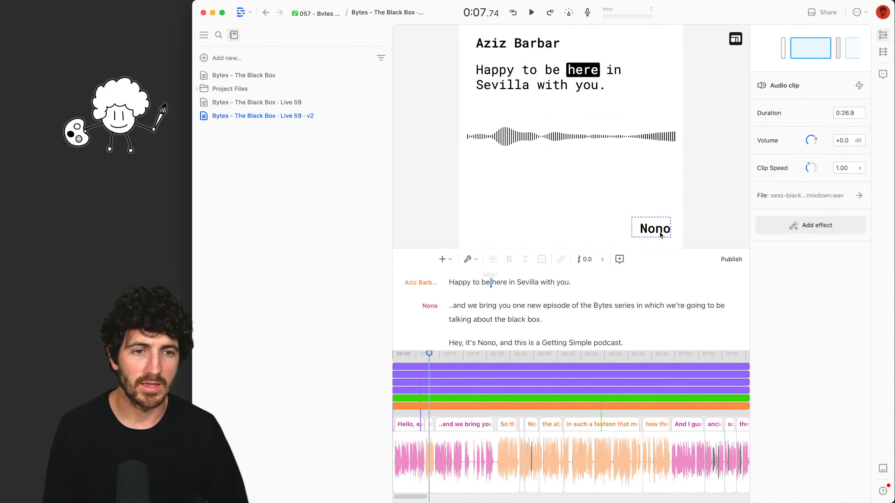
Delete the lower speaker name text clip and the lower transcript text clip
left_click(659, 231)
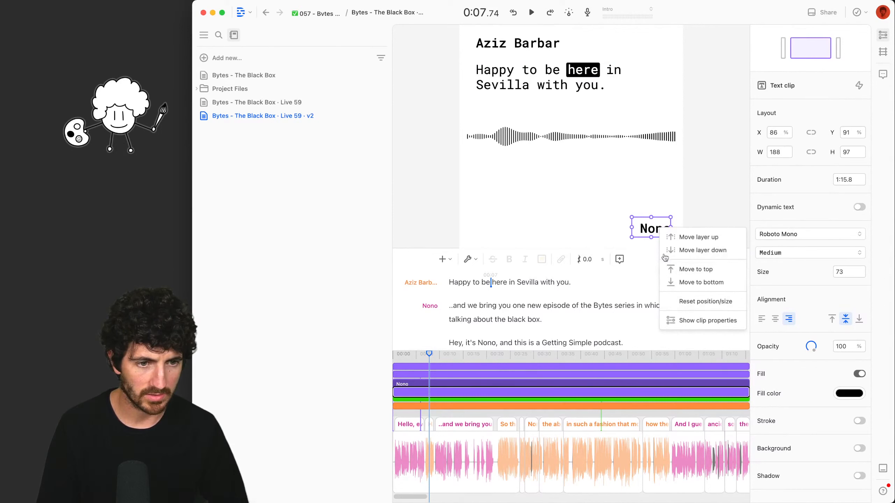
right_click(427, 392)
left_click(449, 491)
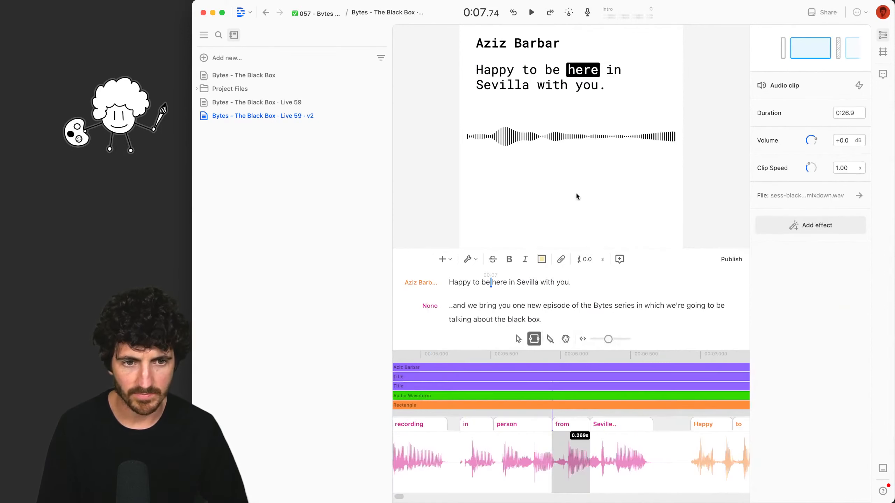
left_click(578, 194)
left_click_drag(417, 383, 422, 378)
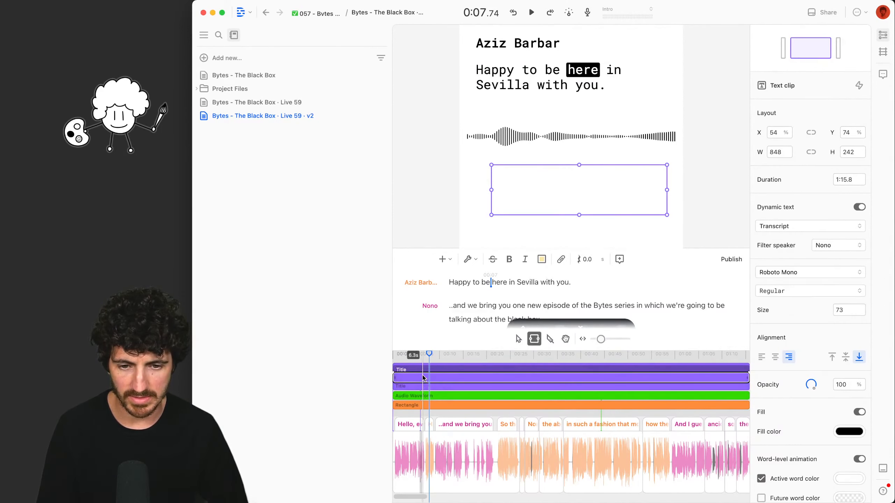
right_click(423, 379)
key("Delete")
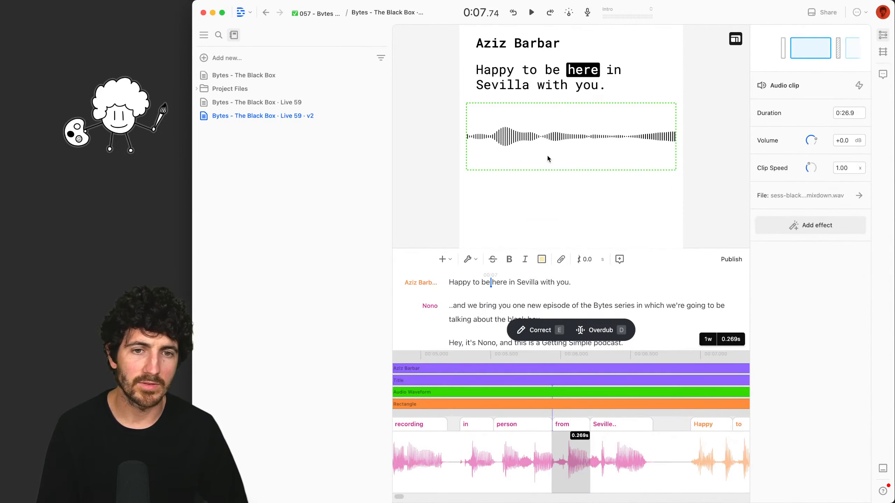
Move the audio waveform down the canvas to about 66% Y, keeping it horizontally centred at 50% X
left_click_drag(547, 156, 548, 183)
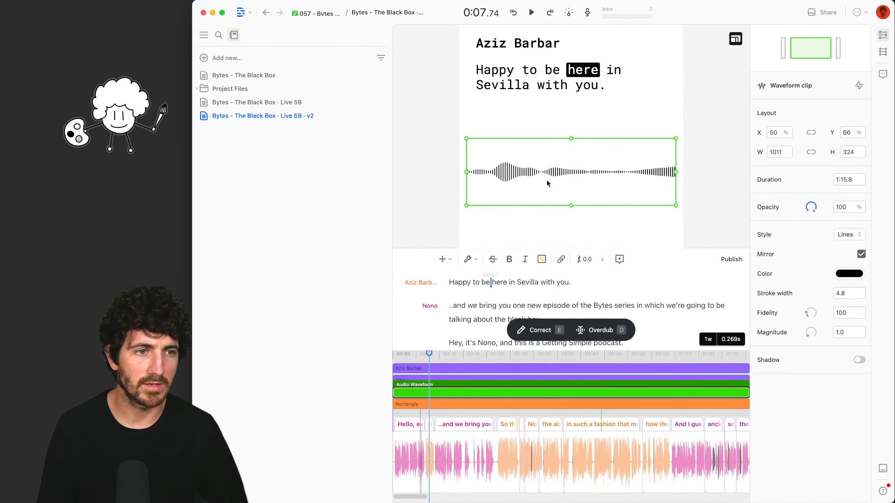
Play back the final stretch of the visual layers to check the speaker name, transcript text and waveform
left_click(572, 108)
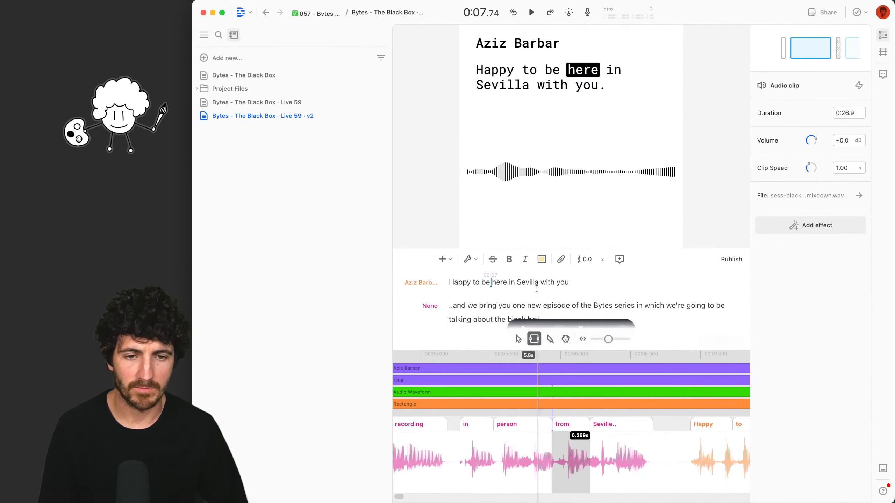
scroll(539, 285, "down", 2)
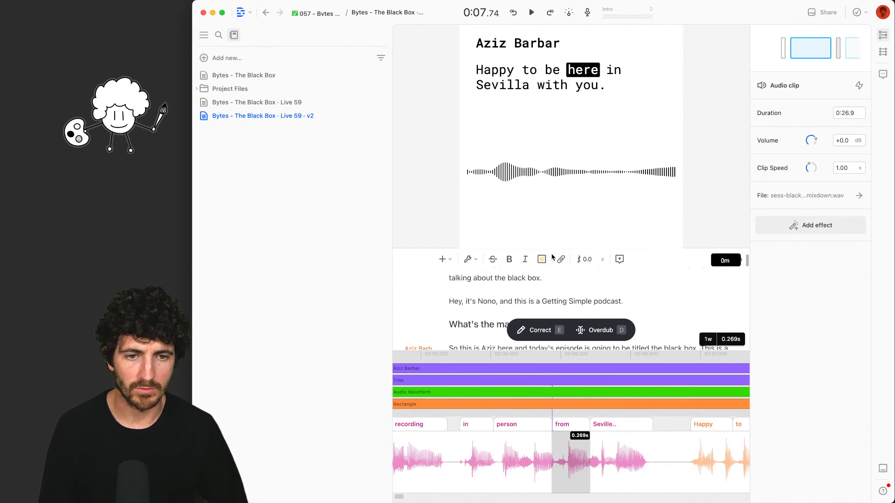
left_click_drag(555, 248, 555, 194)
scroll(521, 273, "down", 10)
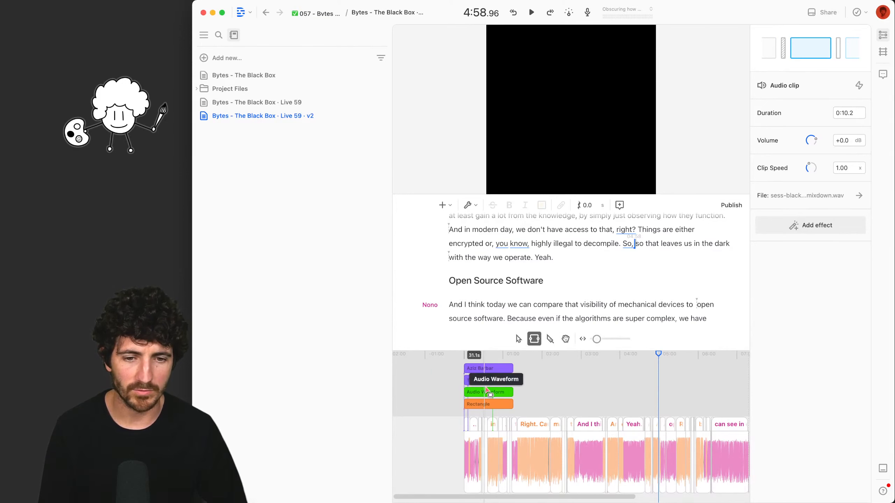
scroll(487, 390, "up", 10)
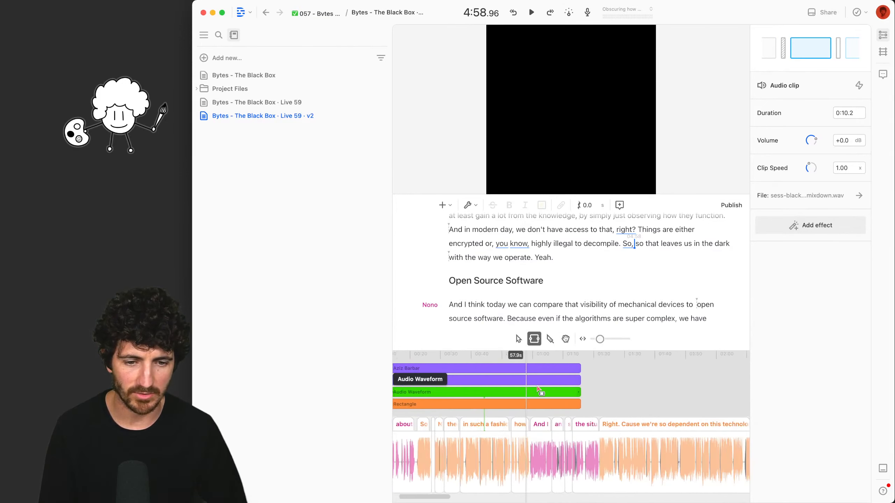
scroll(537, 390, "up", 5)
left_click(506, 428)
key("space")
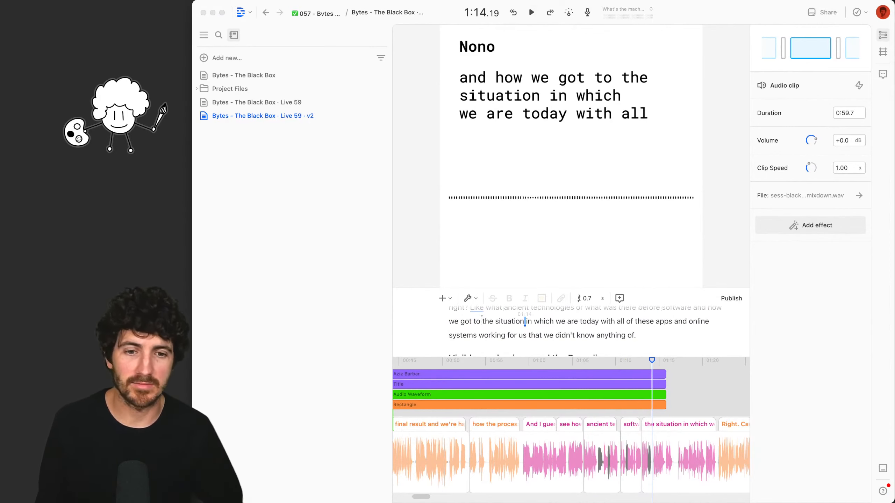
Lower the transcript text to about 42% Y and the speaker name text to 24% Y
left_click(426, 286)
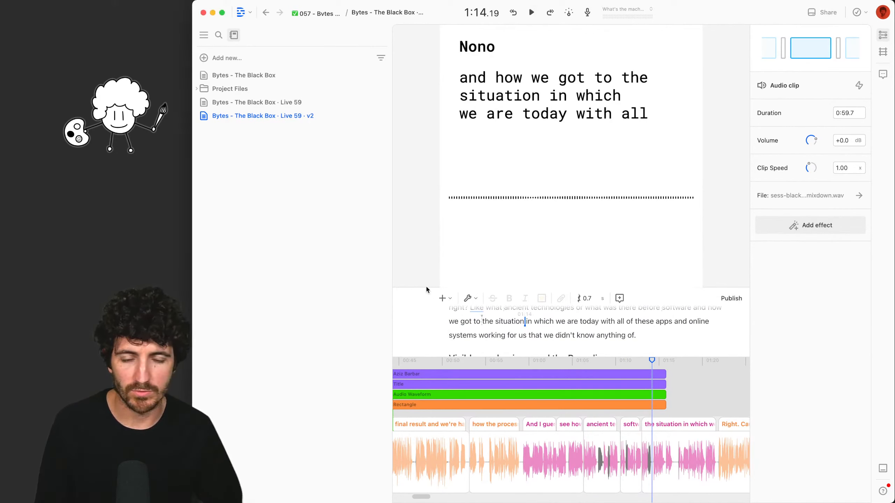
left_click_drag(426, 286, 434, 178)
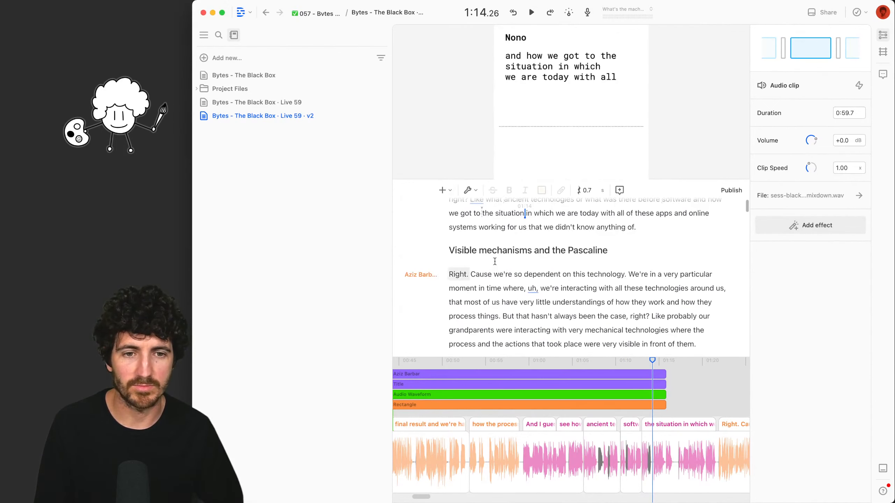
scroll(495, 261, "up", 15)
scroll(475, 274, "down", 5)
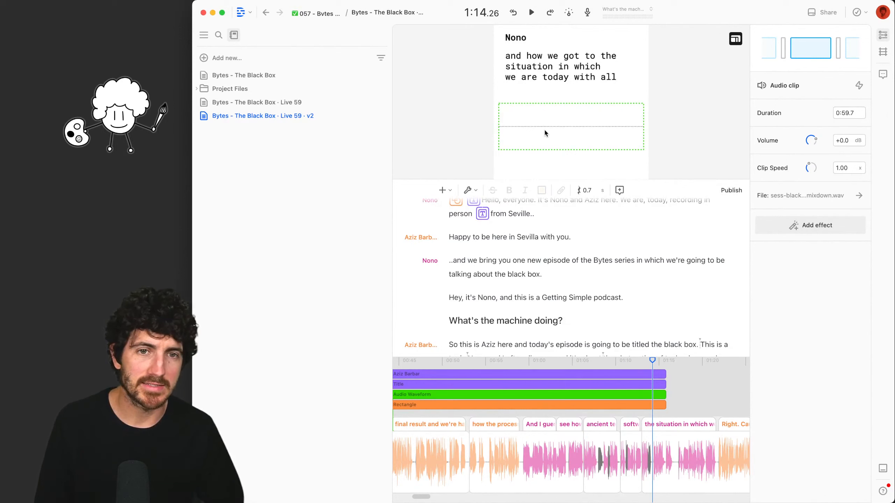
left_click(544, 79)
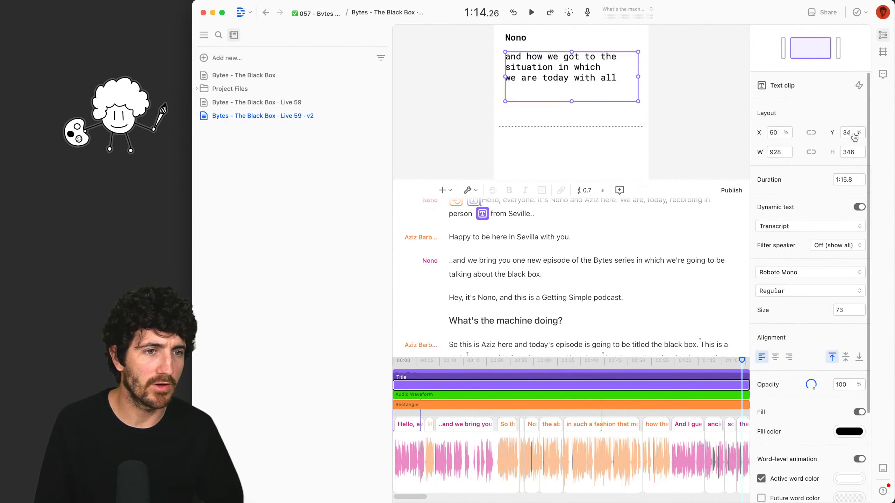
left_click_drag(855, 136, 886, 141)
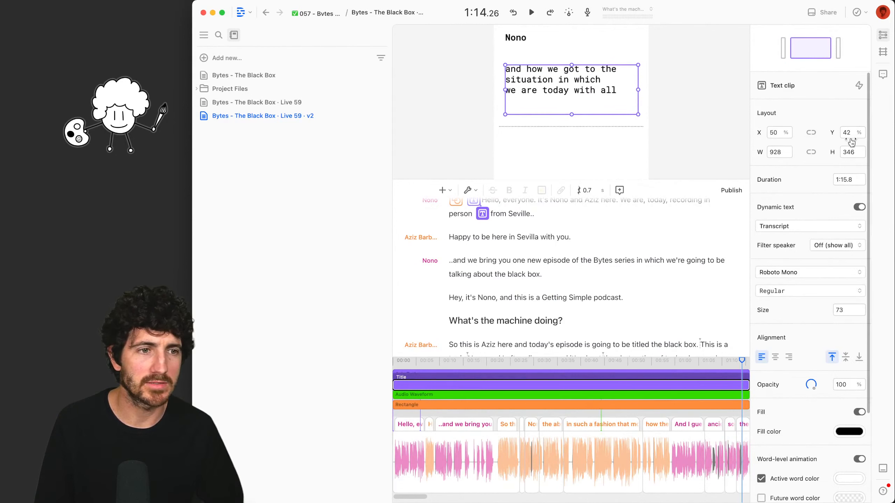
left_click(525, 45)
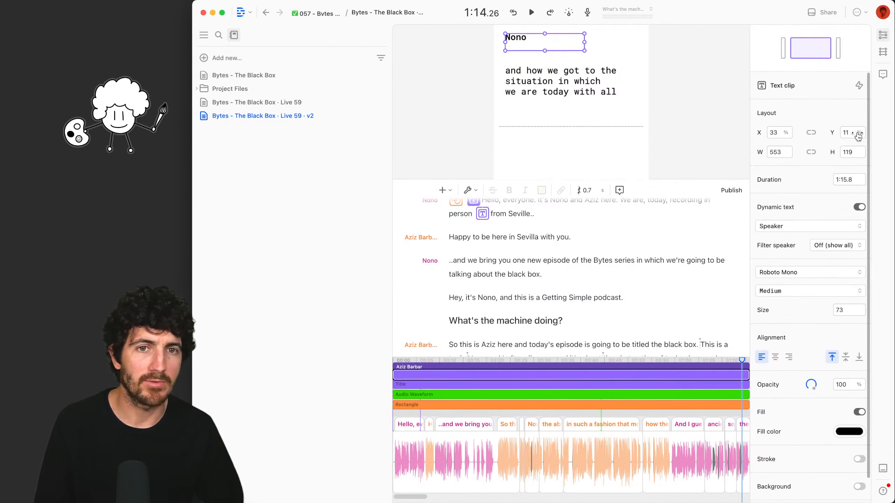
left_click_drag(858, 136, 872, 136)
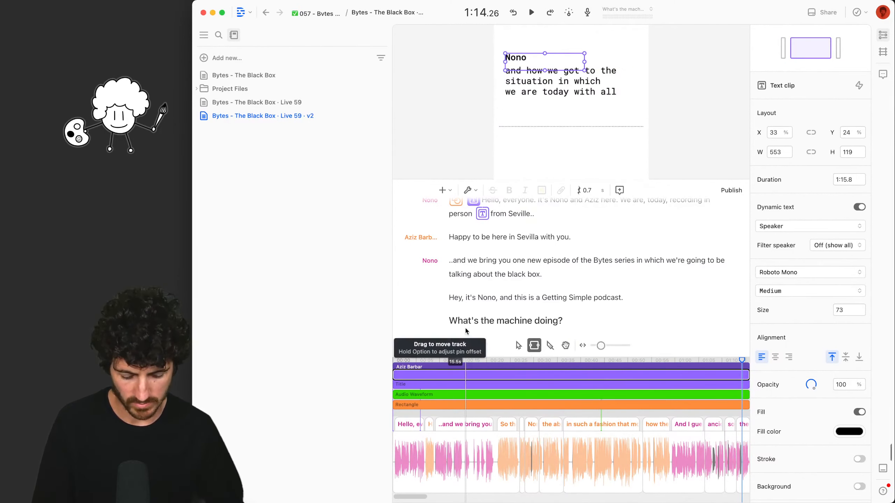
Add a new text clip at the playhead and move it above the speaker name, to 13% Y
key("super+k")
type("text")
key("Return")
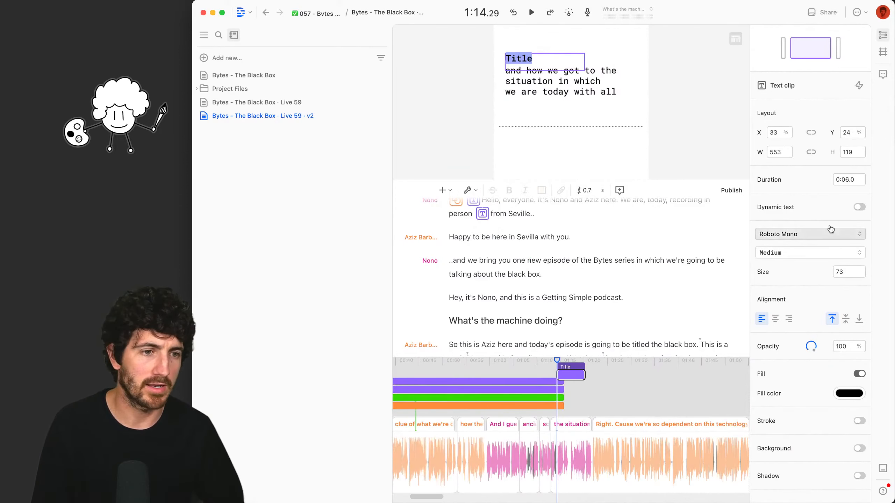
left_click_drag(838, 136, 806, 134)
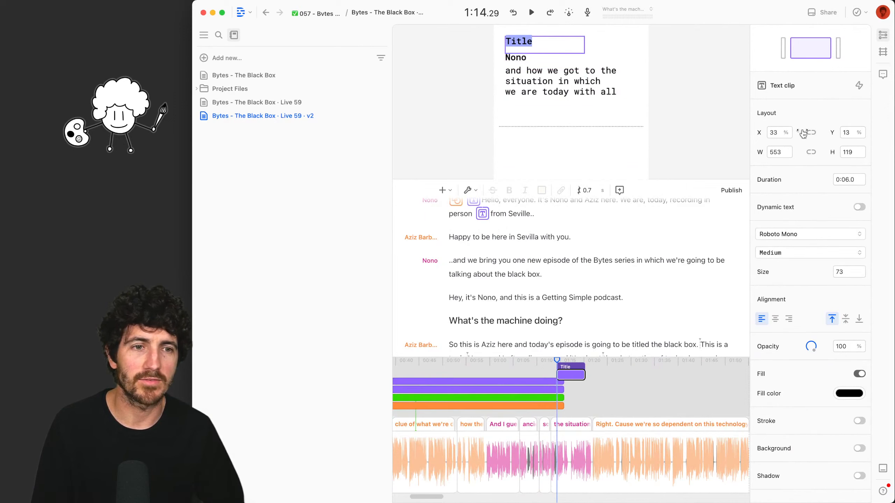
Make the new text clip dynamic with Marker as its source and widen it to 962
left_click(858, 208)
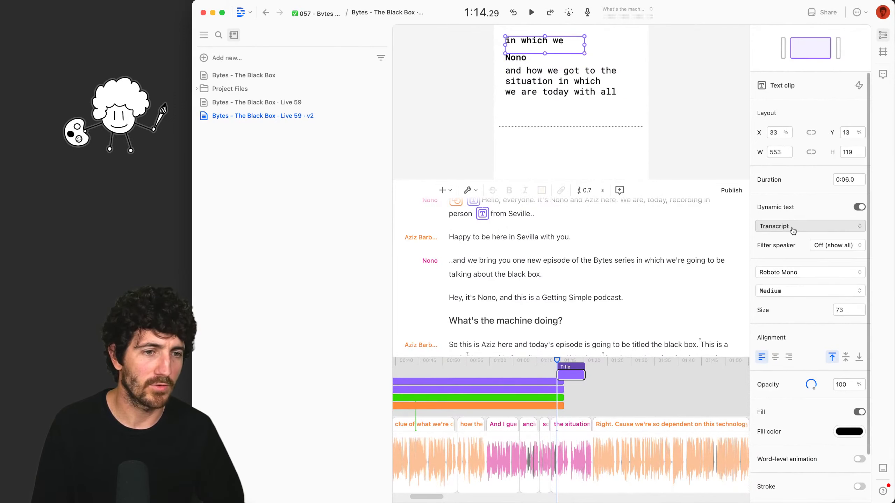
left_click(793, 229)
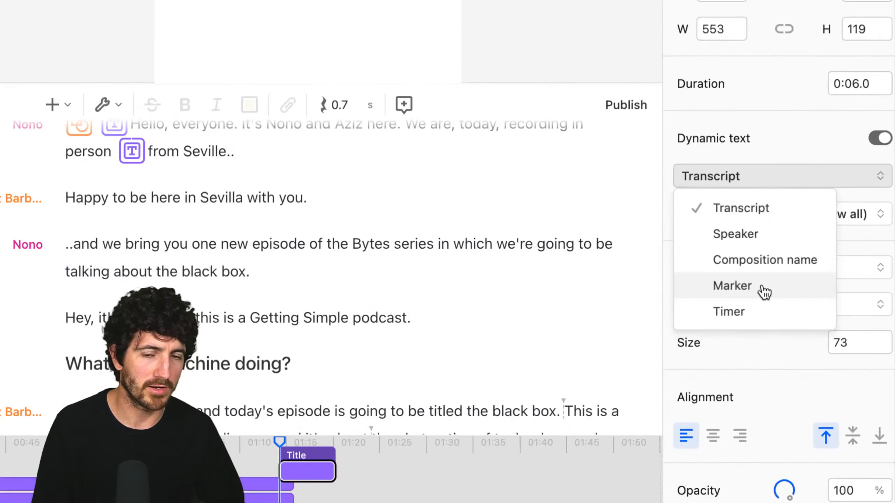
left_click(763, 291)
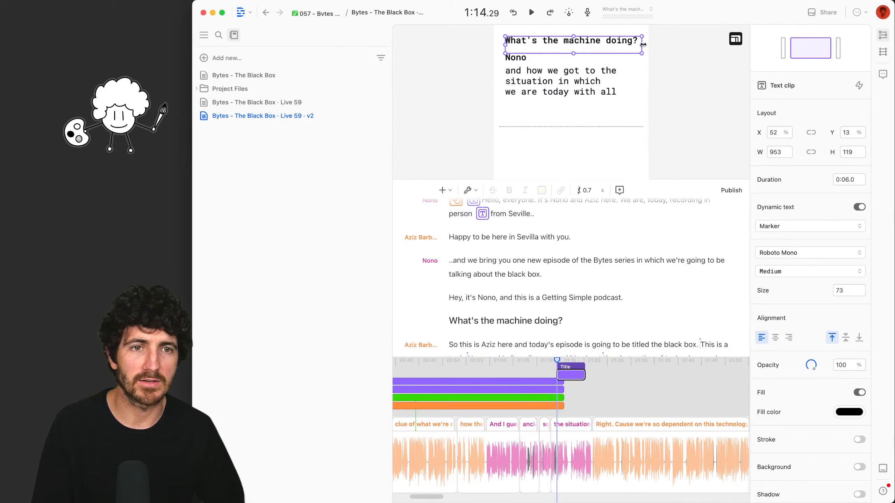
scroll(476, 207, "up", 3)
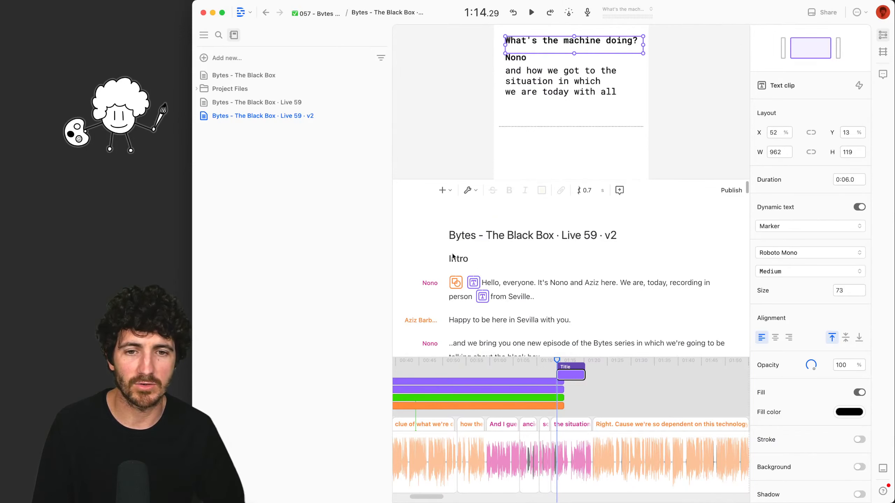
scroll(455, 260, "down", 5)
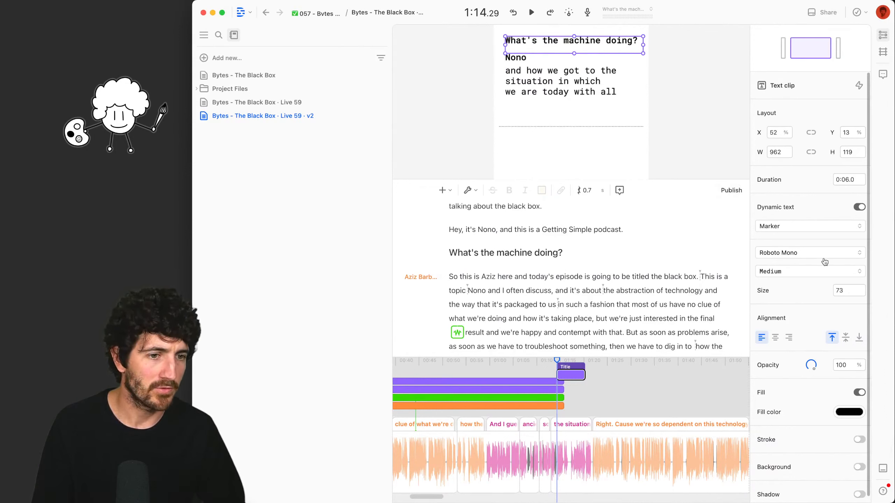
Set the marker text's size to 55 and its fill color to dark grey
type("10")
key("Return")
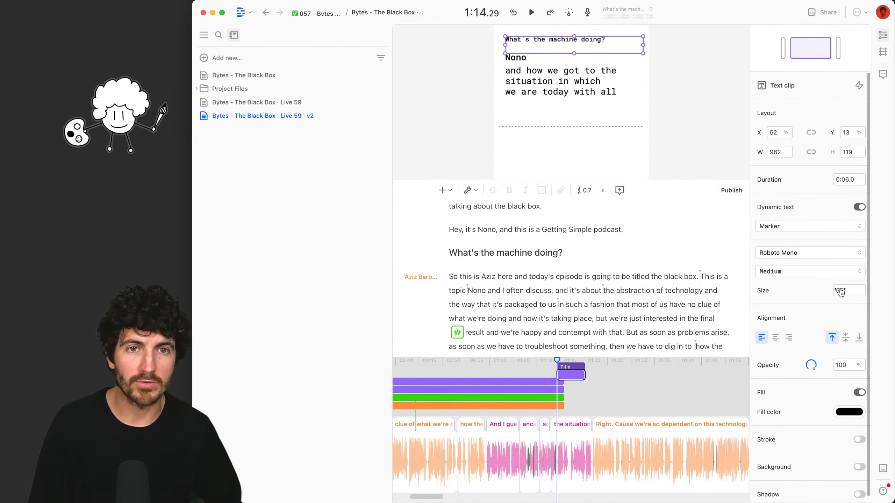
left_click(849, 412)
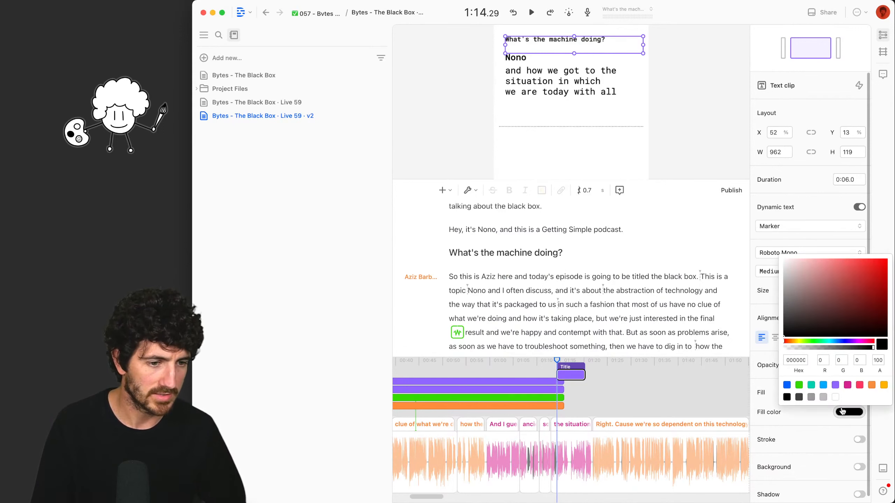
left_click(811, 398)
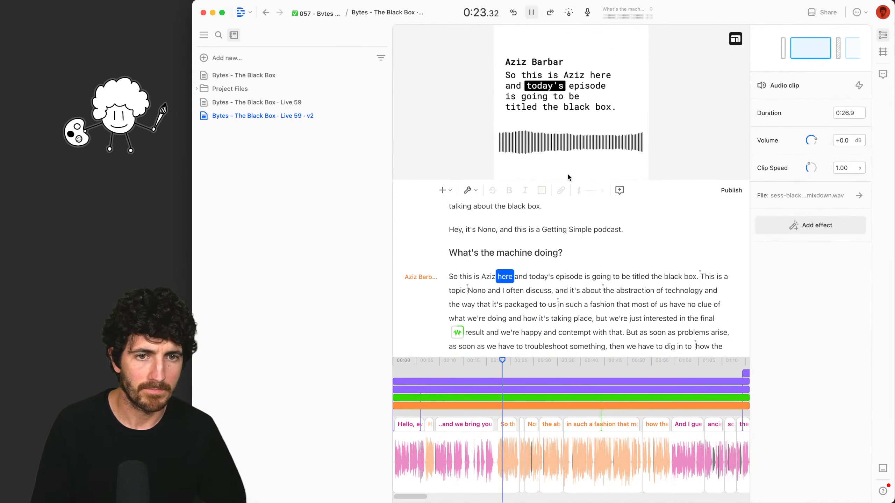
Move the marker text clip to the start of the Intro and extend its duration to 1:15.8, matching the other layers
left_click(568, 173)
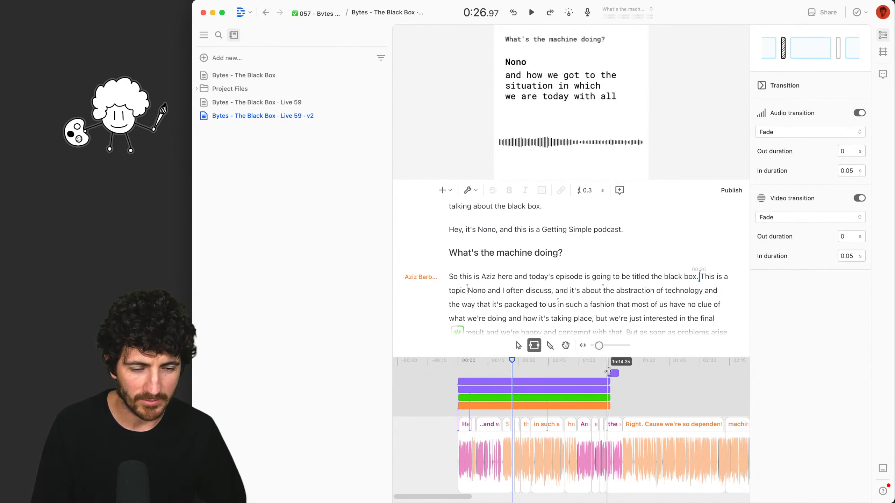
left_click(606, 373)
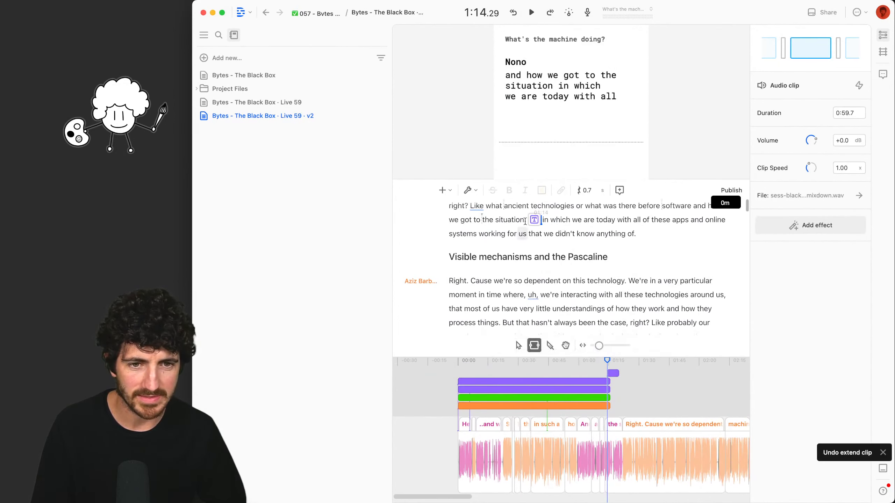
left_click_drag(534, 219, 531, 220)
left_click_drag(479, 235, 469, 211)
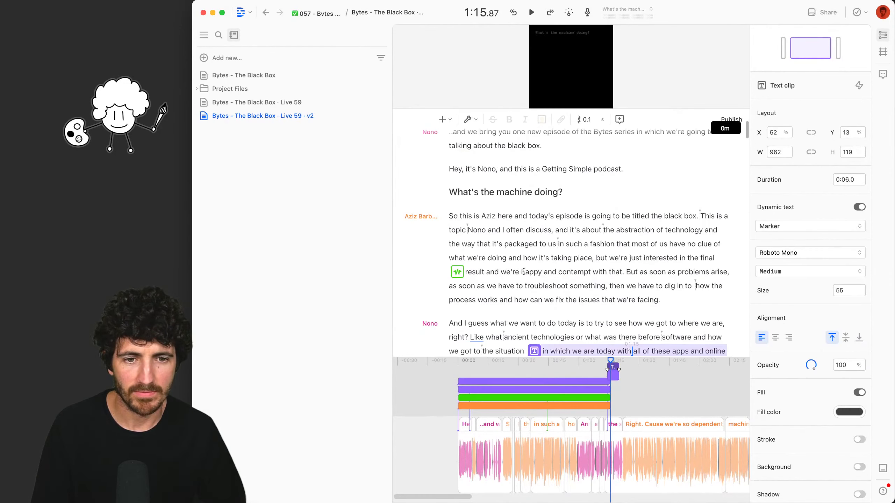
mouse_move(535, 351)
left_mouse_down()
mouse_move(504, 201)
mouse_move(471, 136)
mouse_move(480, 144)
left_mouse_up()
scroll(477, 180, "up", 4)
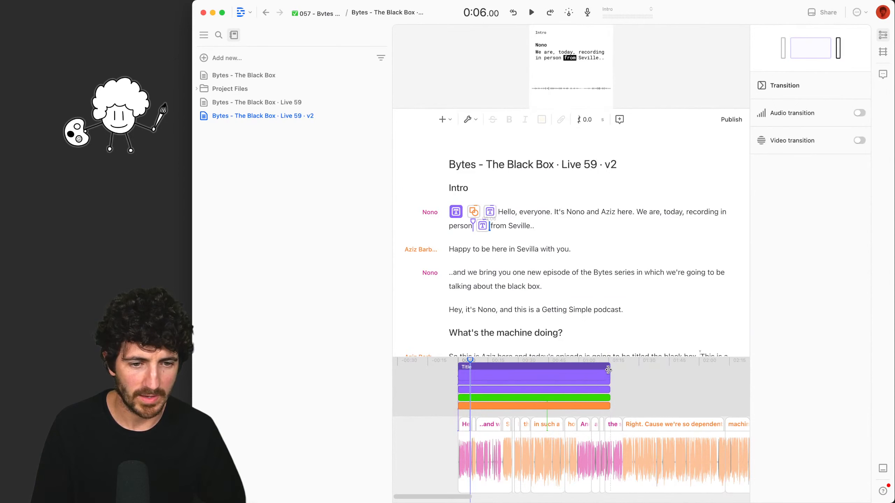
left_click_drag(549, 359, 549, 356)
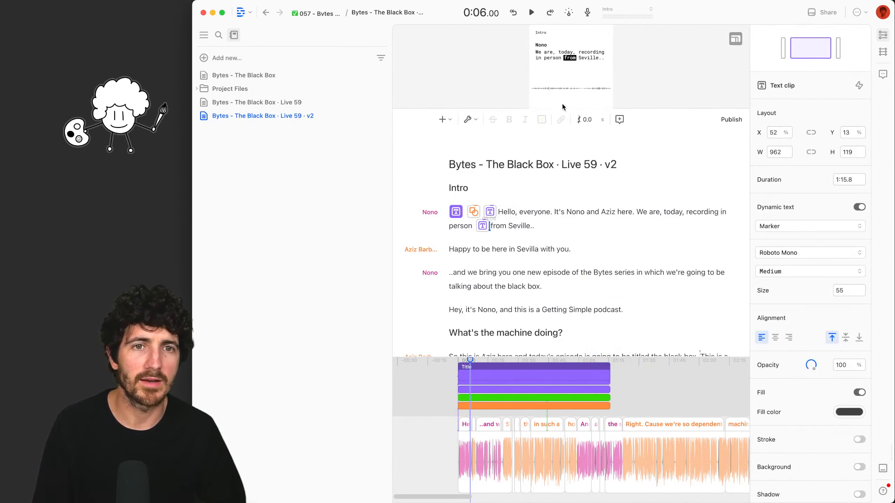
Select the script from the Intro's opening line through "process things." under Visible mechanisms and the Pascaline
left_click_drag(517, 109, 515, 140)
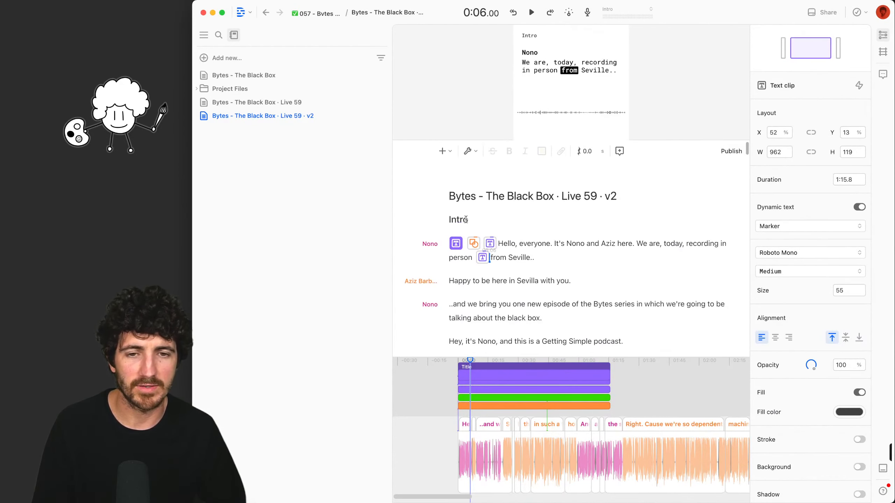
triple_click(499, 240)
scroll(525, 255, "down", 10)
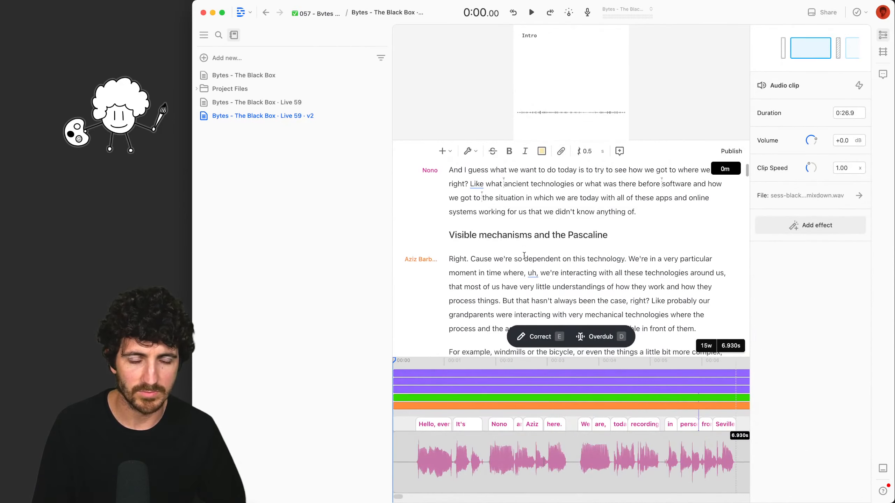
scroll(525, 255, "down", 1)
scroll(504, 281, "down", 1)
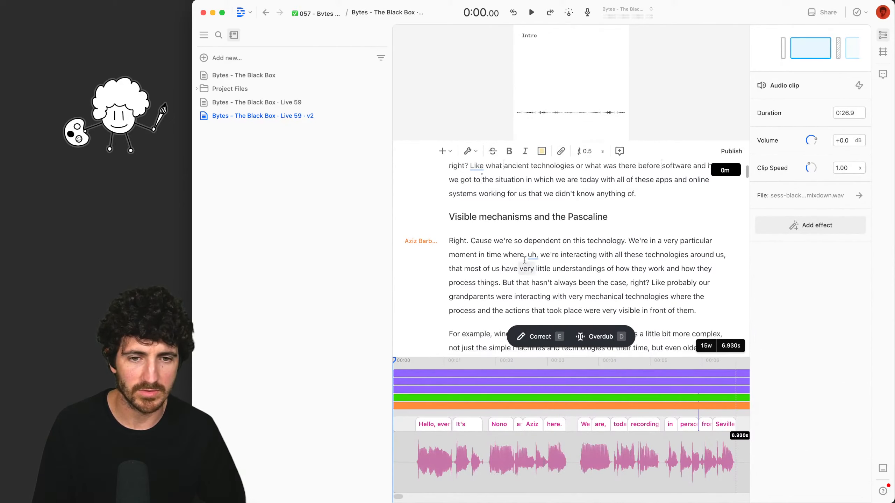
left_click(505, 267, "shift")
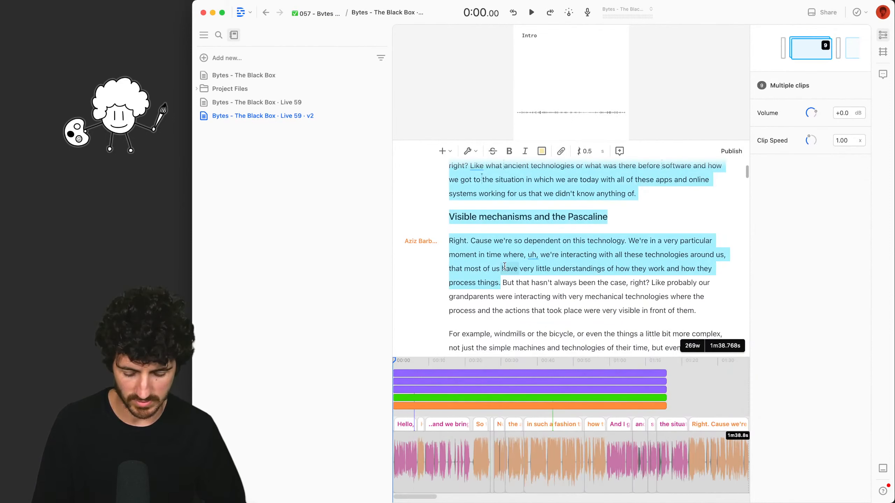
Export the current selection as an MP4 video to the Desktop, named Bytes - The Black Box · Live 59 · v2
key("shift+super+e")
left_click(561, 163)
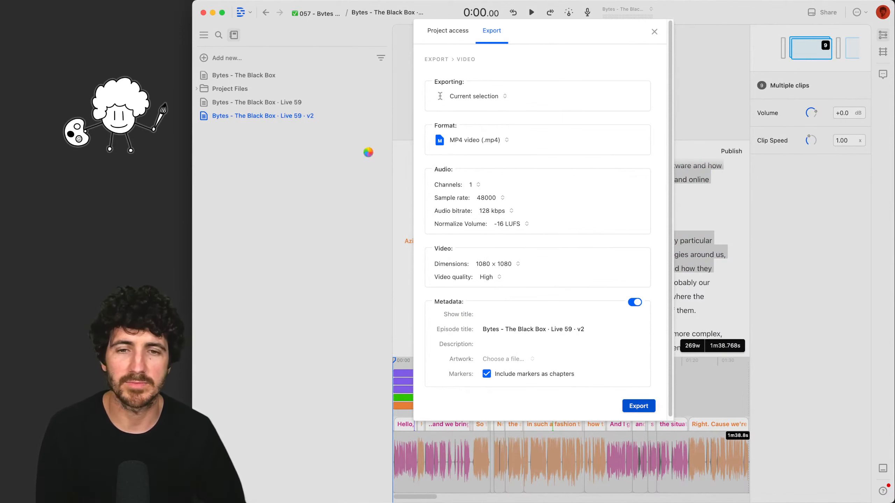
key("Return")
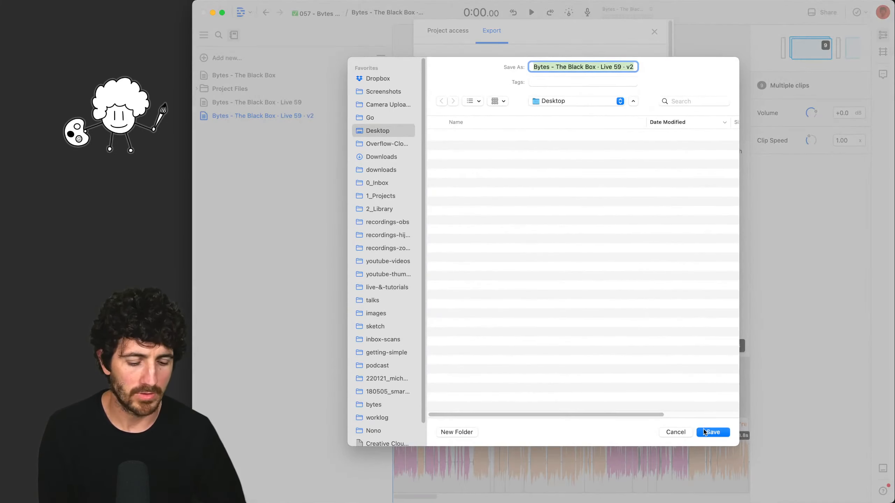
key("Return")
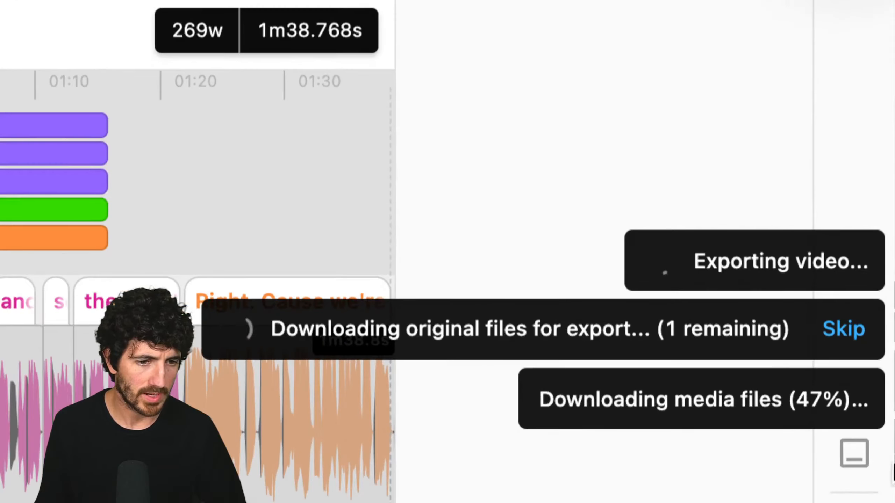